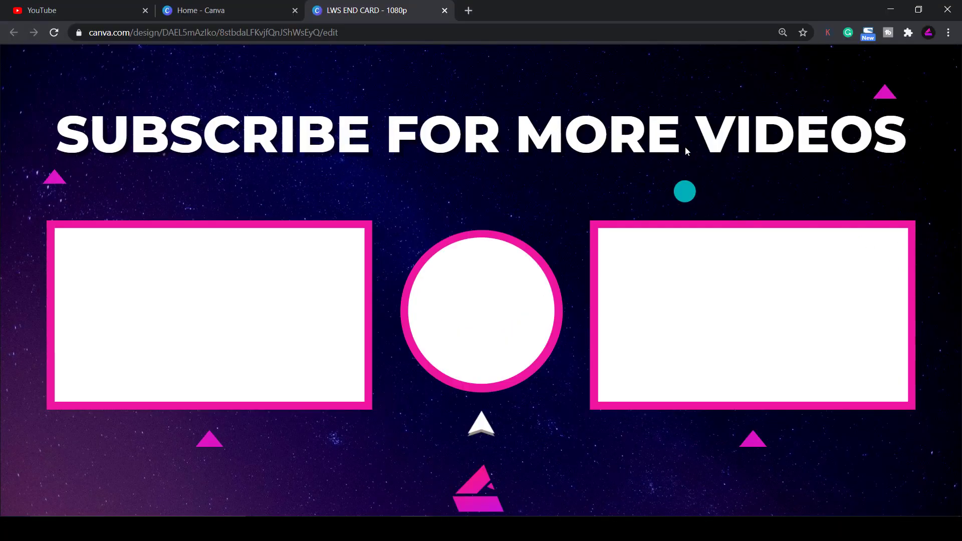
- Switch from the LWS END CARD editor to the Canva home page tab
{"action": "left_click", "coordinate": [242, 7]}
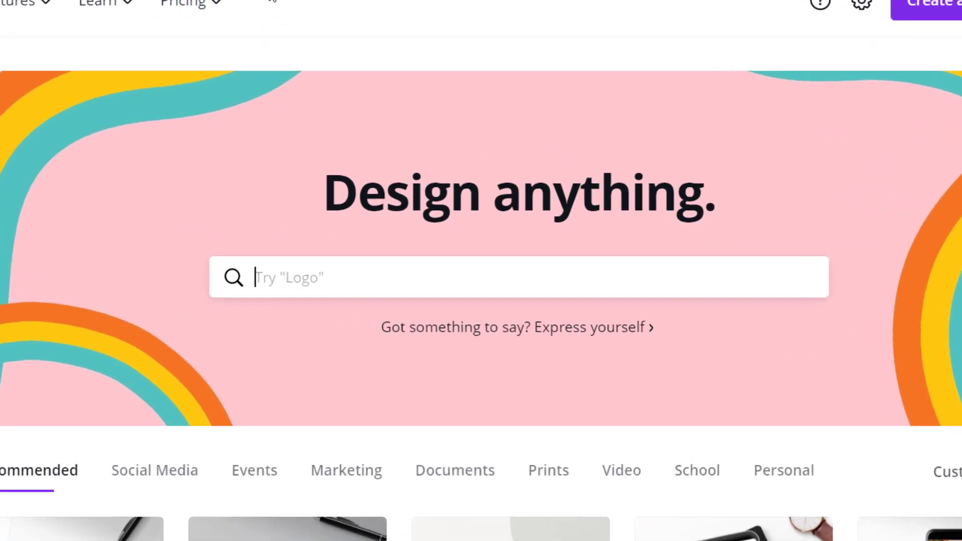
- Search Canva designs for 'youtube outro'
{"action": "left_click", "coordinate": [685, 291]}
{"action": "type", "text": "youtube outro"}
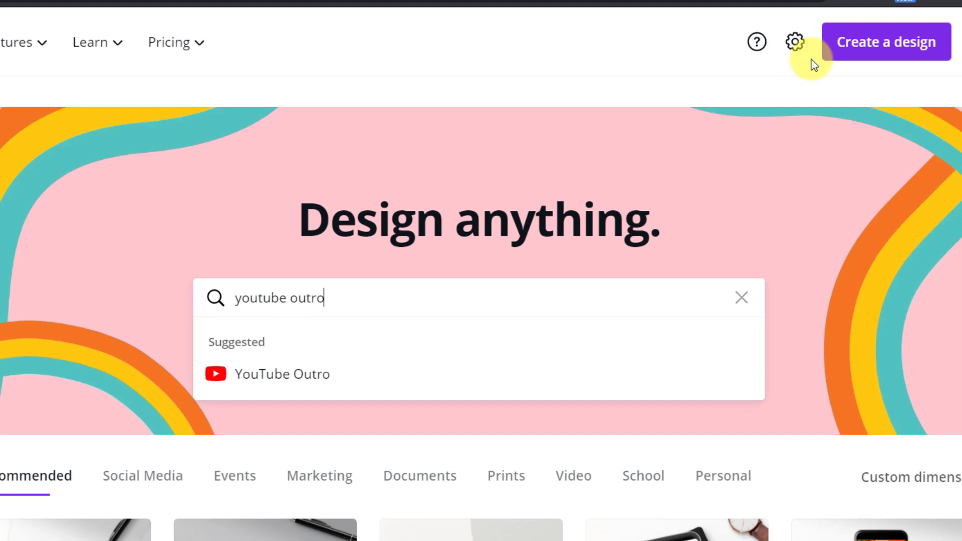
{"action": "left_click", "coordinate": [872, 54]}
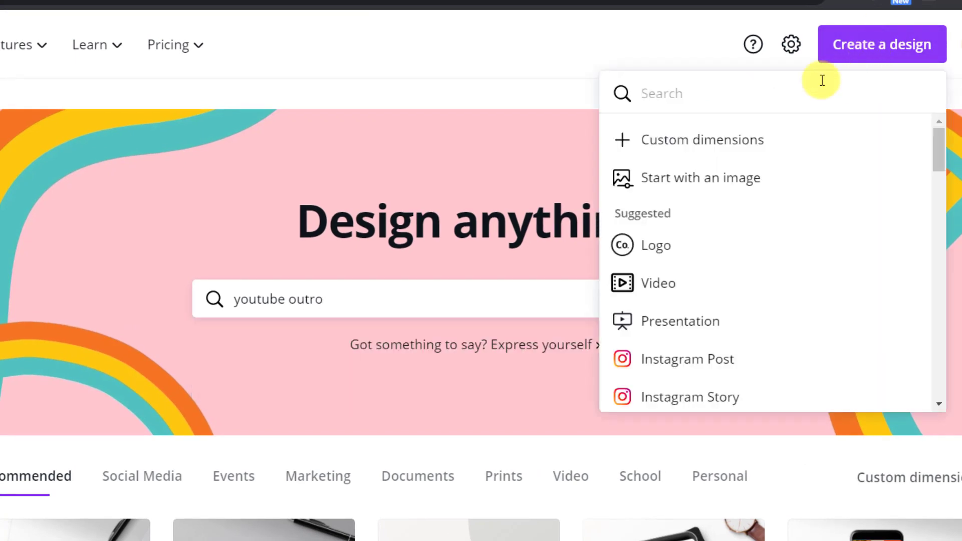
{"action": "left_click", "coordinate": [714, 150]}
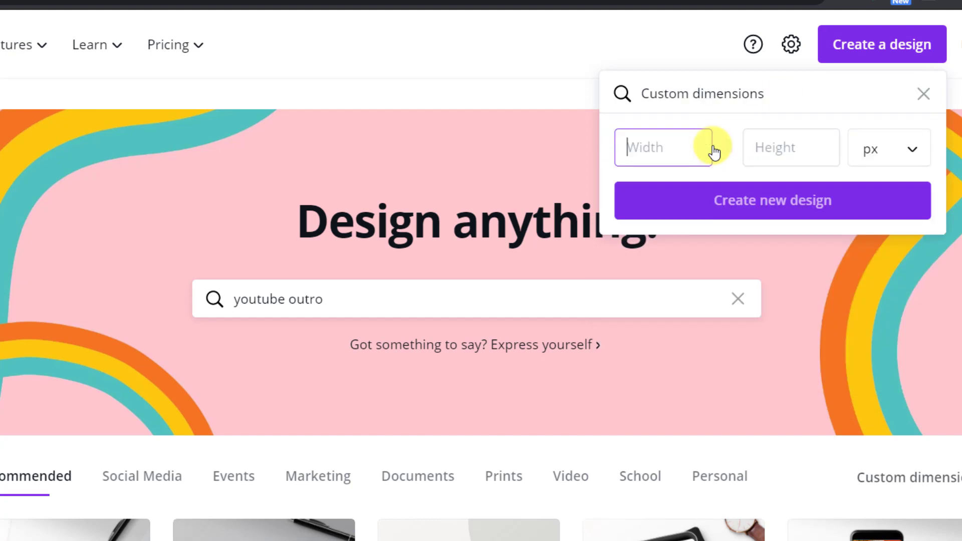
{"action": "type", "text": "3840"}
{"action": "left_click", "coordinate": [777, 148]}
{"action": "type", "text": "216"}
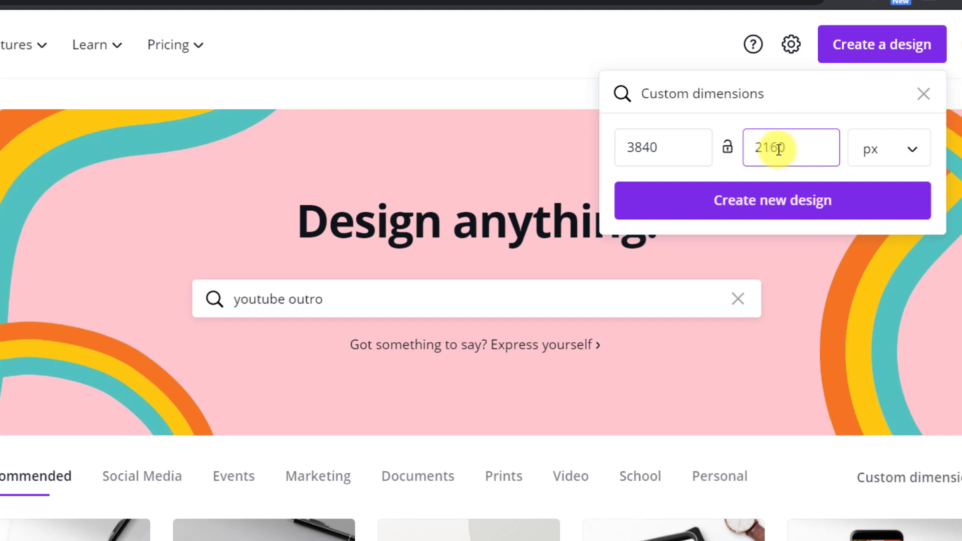
{"action": "type", "text": "0"}
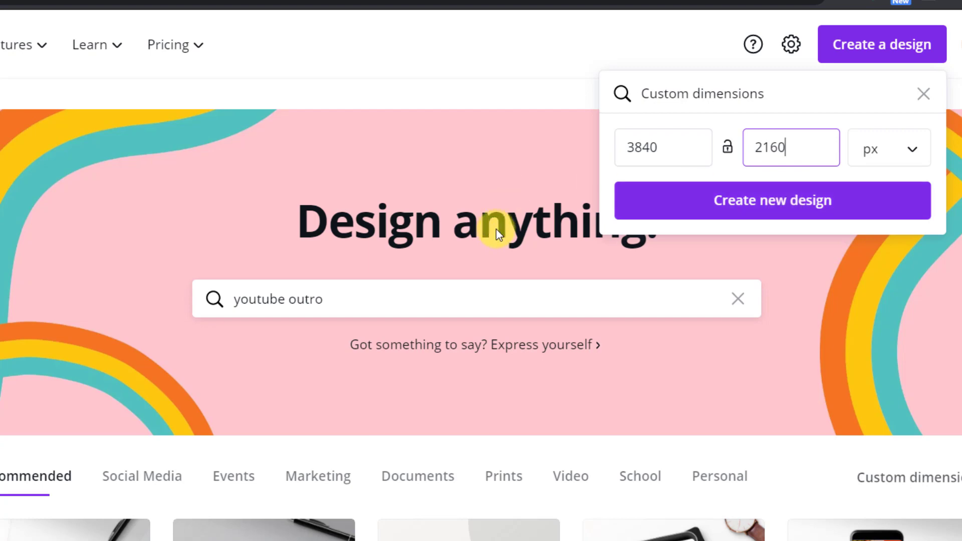
- Open the YouTube Outro template results from the search suggestions
{"action": "left_click", "coordinate": [367, 298]}
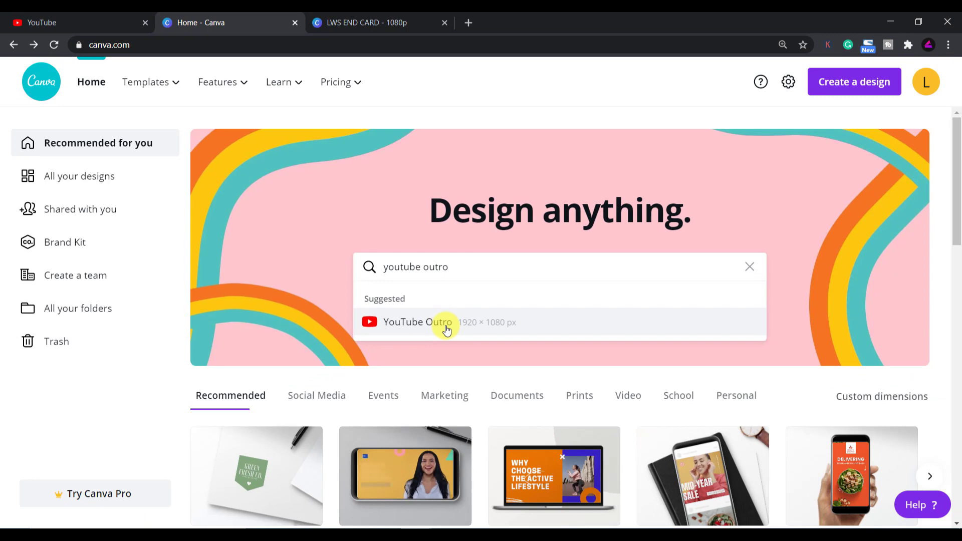
{"action": "left_click", "coordinate": [321, 386]}
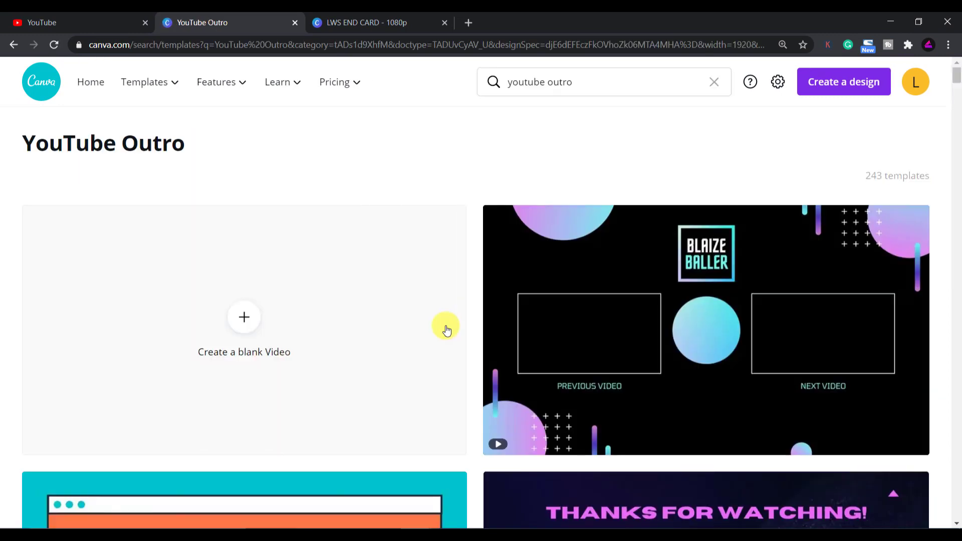
{"action": "mouse_move", "coordinate": [571, 272]}
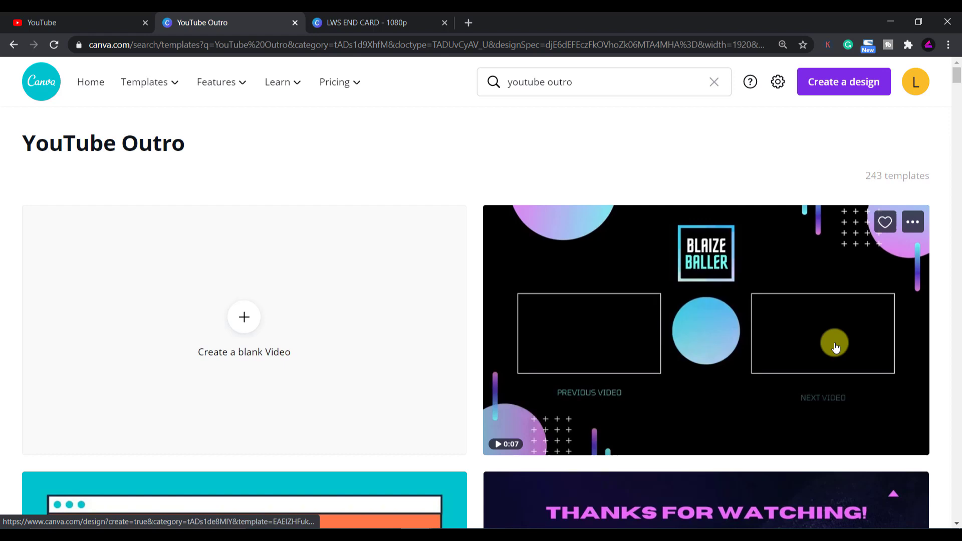
- Scroll down the templates to the purple space 'Thanks for watching' design
{"action": "scroll", "coordinate": [752, 311], "scroll_direction": "down", "scroll_amount": 6}
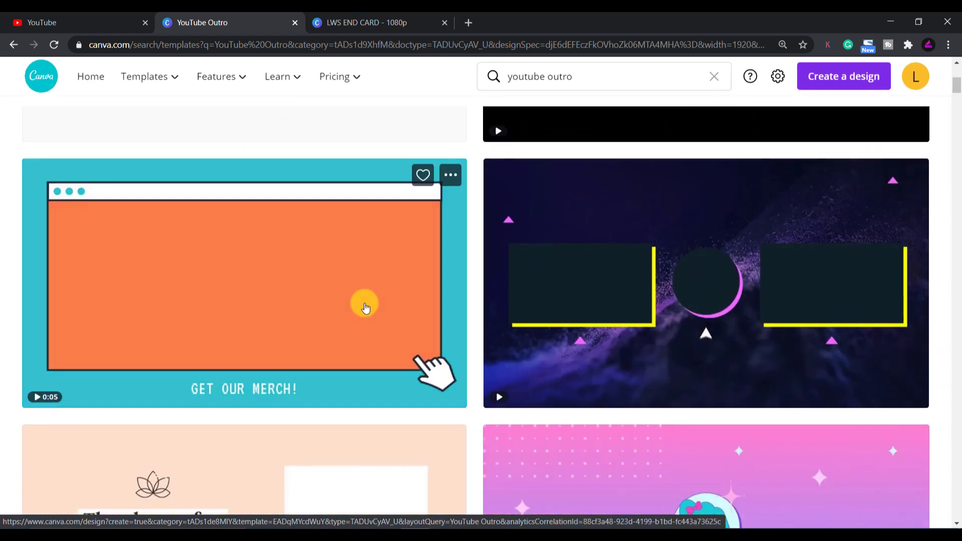
{"action": "scroll", "coordinate": [365, 307], "scroll_direction": "down", "scroll_amount": 4}
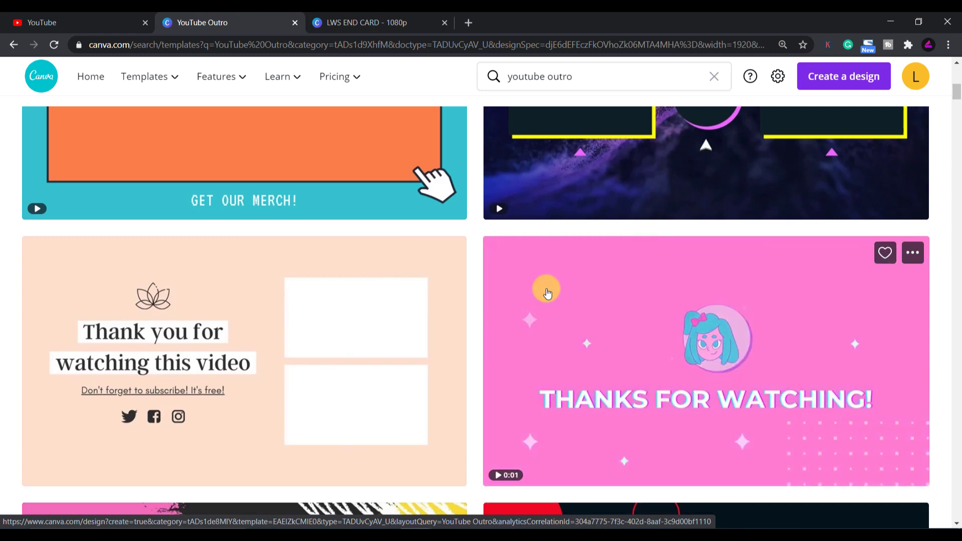
{"action": "scroll", "coordinate": [547, 293], "scroll_direction": "down", "scroll_amount": 4}
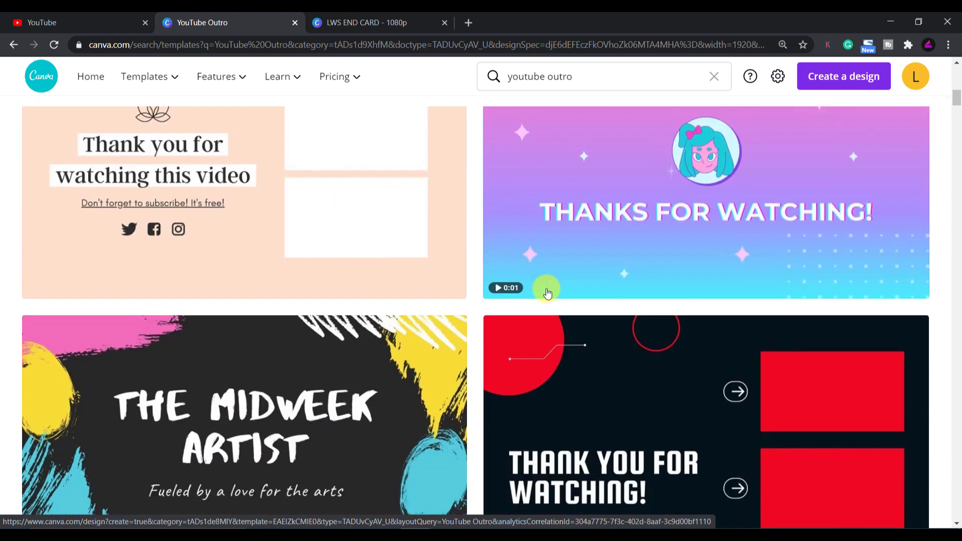
{"action": "scroll", "coordinate": [666, 303], "scroll_direction": "down", "scroll_amount": 3}
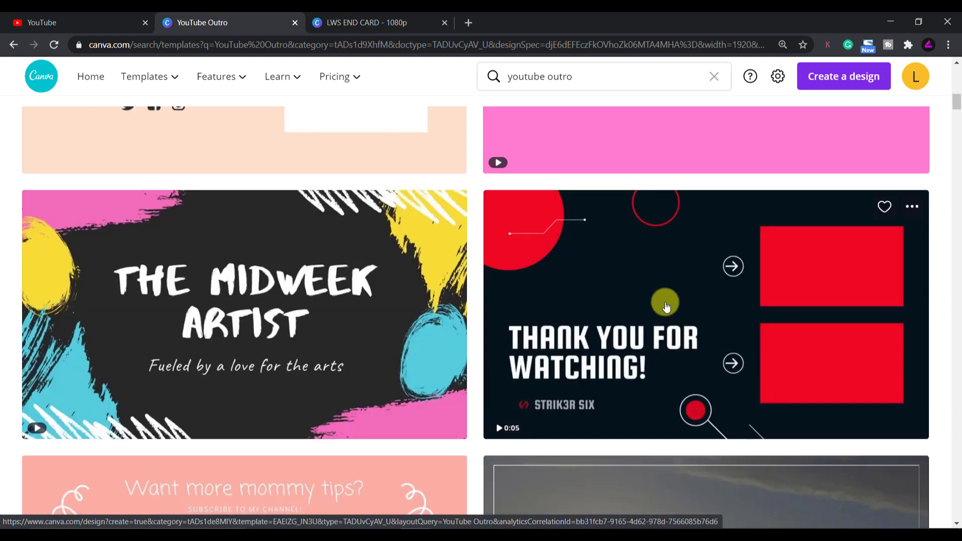
{"action": "scroll", "coordinate": [666, 307], "scroll_direction": "down", "scroll_amount": 6}
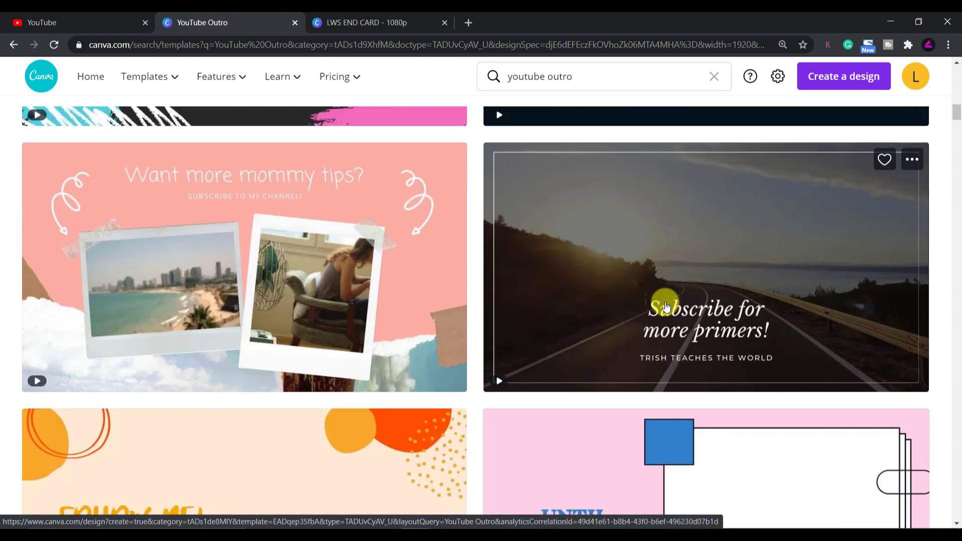
{"action": "scroll", "coordinate": [666, 306], "scroll_direction": "down", "scroll_amount": 1}
{"action": "scroll", "coordinate": [663, 275], "scroll_direction": "down", "scroll_amount": 8}
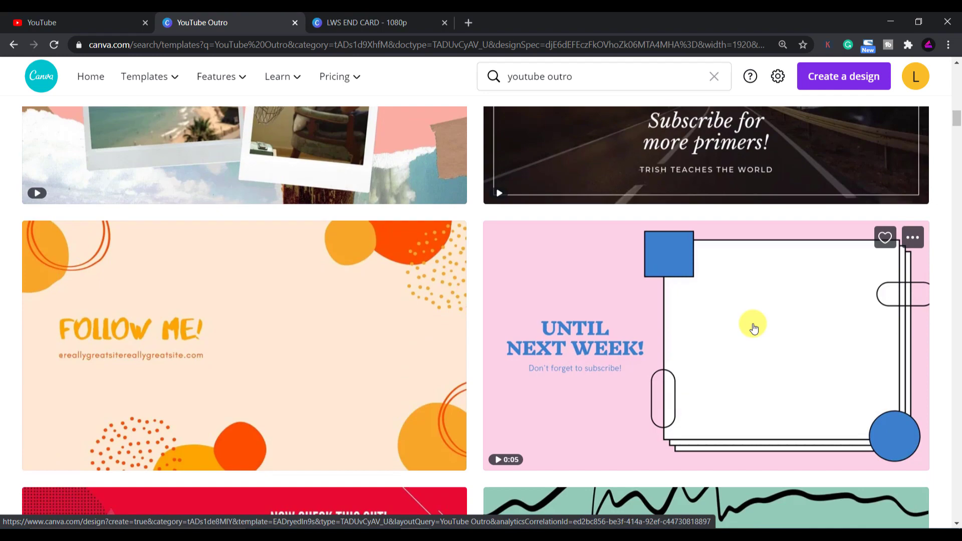
{"action": "scroll", "coordinate": [939, 269], "scroll_direction": "down", "scroll_amount": 15}
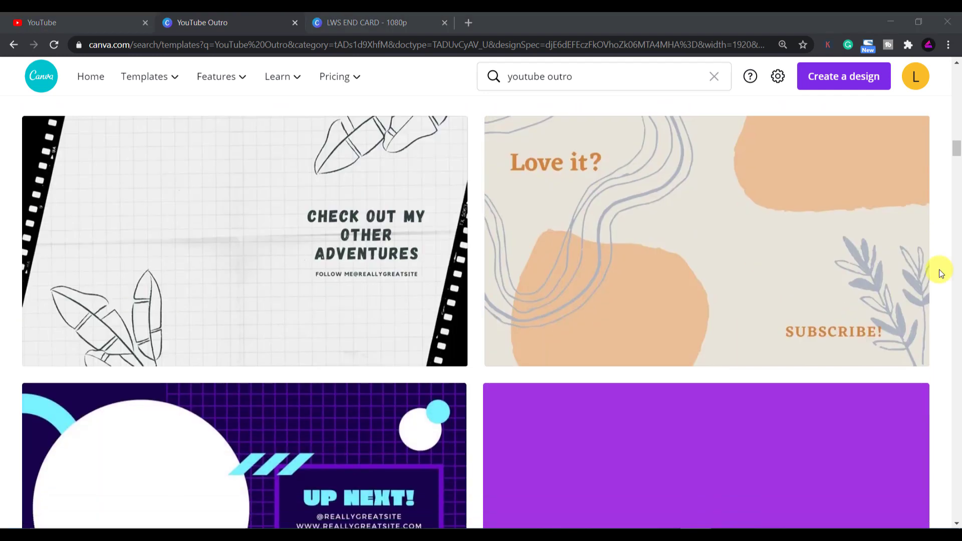
{"action": "scroll", "coordinate": [939, 269], "scroll_direction": "down", "scroll_amount": 14}
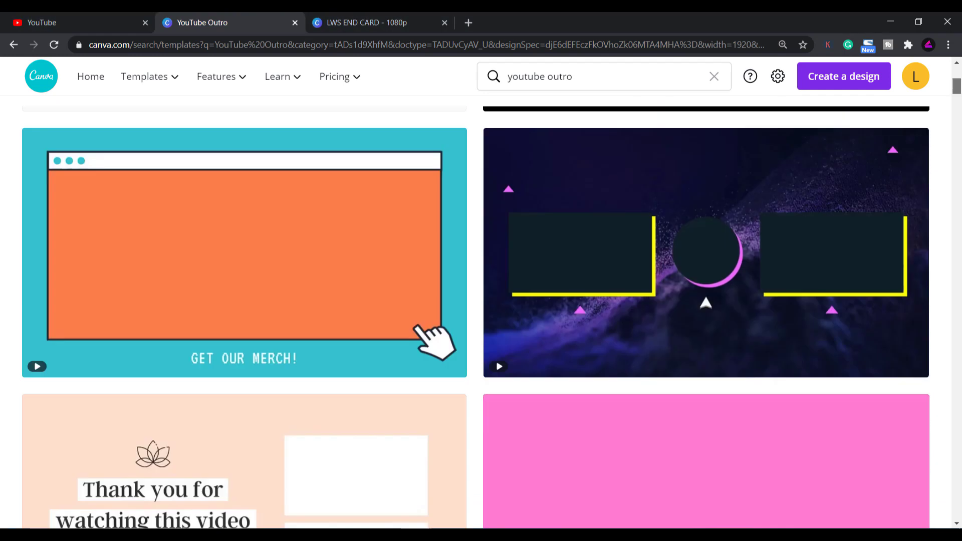
{"action": "mouse_move", "coordinate": [717, 158]}
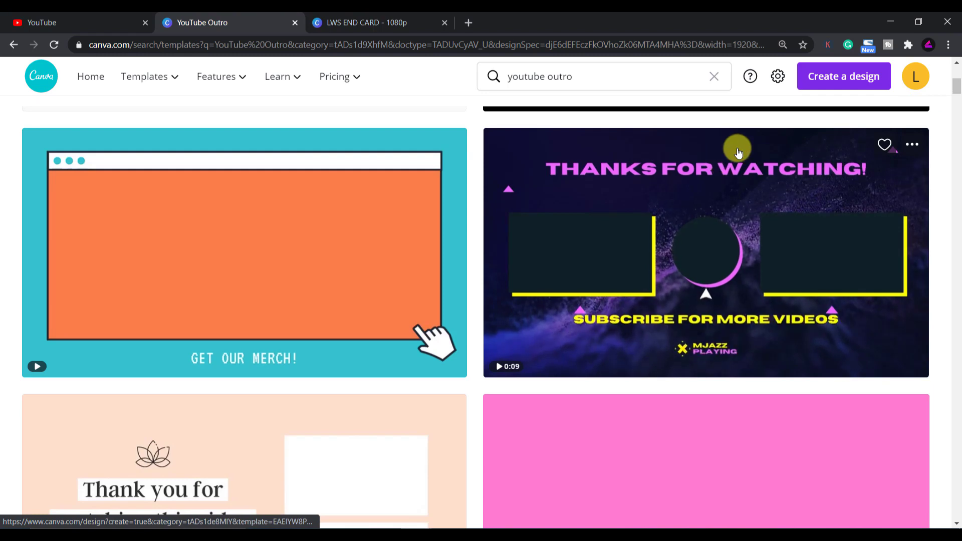
- Open the Yellow and Purple Modern Gamer template and replace 'THANKS FOR WATCHING!' with 'SUBSCRIBE FOR MORE VIDEOS'
{"action": "left_click", "coordinate": [732, 210]}
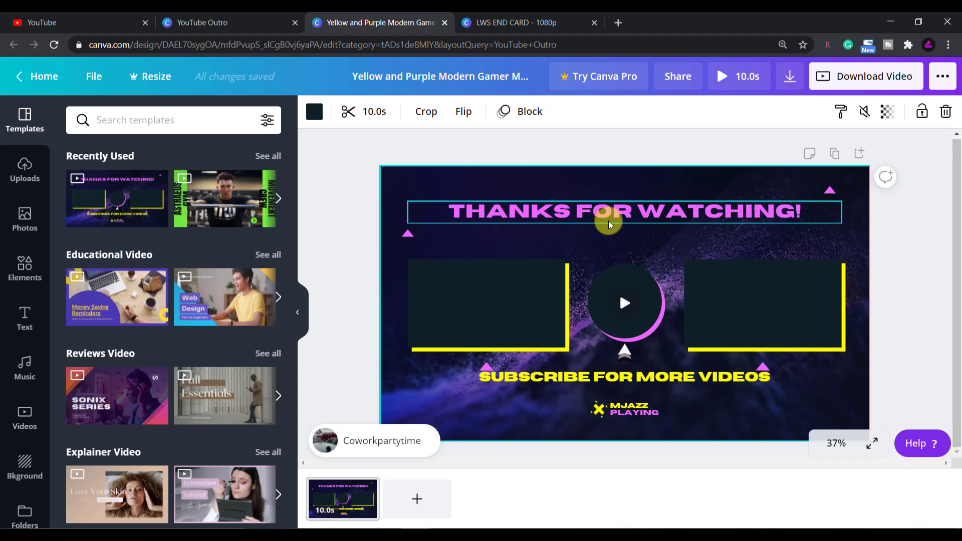
{"action": "mouse_move", "coordinate": [609, 224]}
{"action": "left_mouse_down"}
{"action": "mouse_move", "coordinate": [625, 215]}
{"action": "mouse_move", "coordinate": [585, 219]}
{"action": "mouse_move", "coordinate": [609, 218]}
{"action": "left_mouse_up"}
{"action": "double_click", "coordinate": [651, 208]}
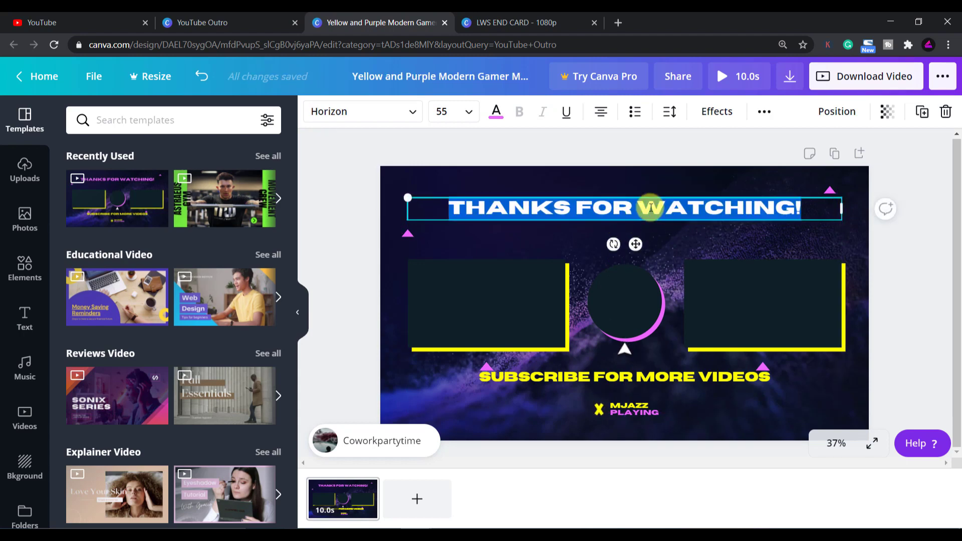
{"action": "type", "text": "SUBSCRI"}
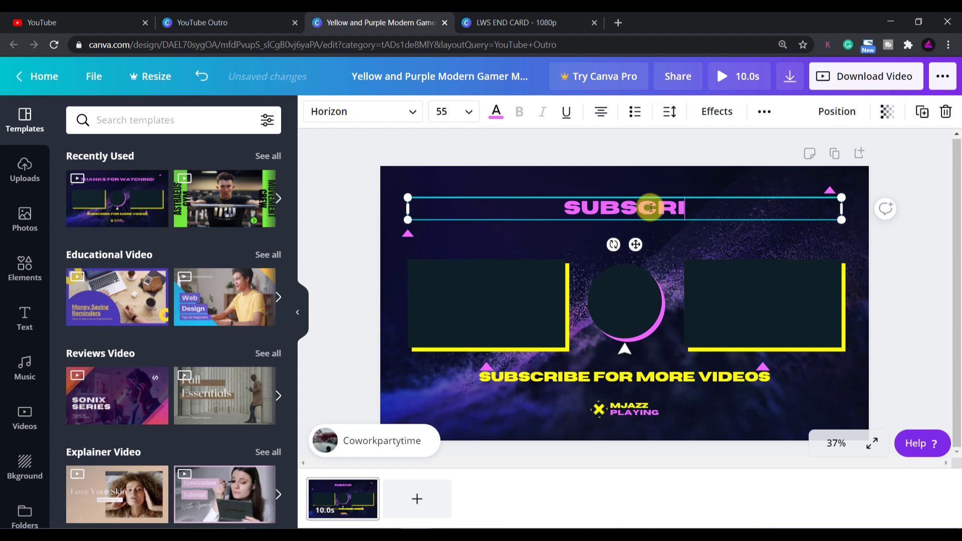
{"action": "type", "text": "BE FOR MORE VIDE"}
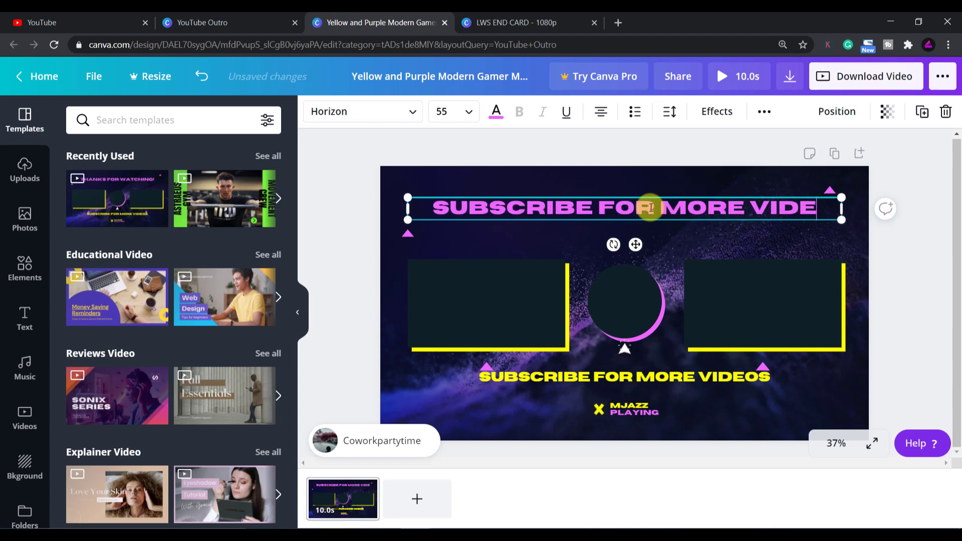
{"action": "type", "text": "OS"}
{"action": "left_click", "coordinate": [581, 222]}
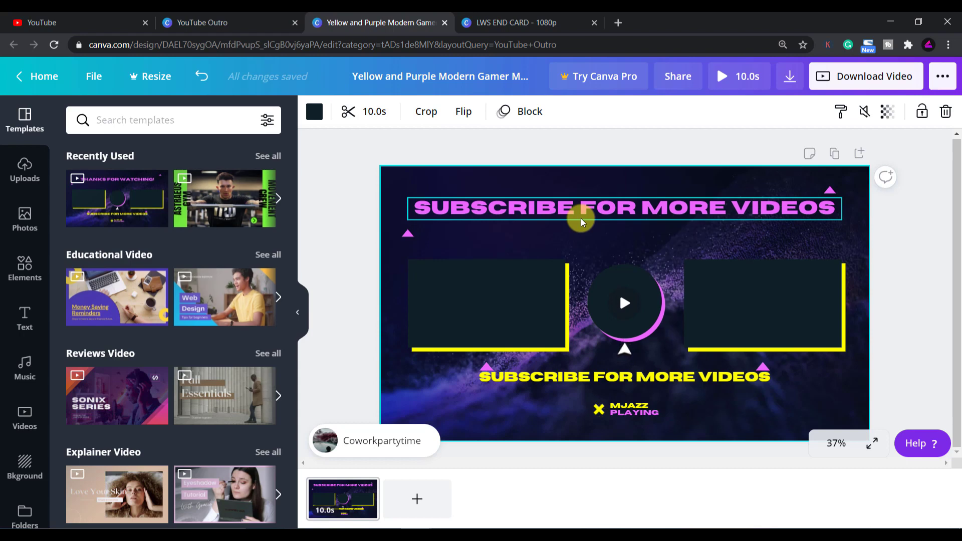
{"action": "left_click", "coordinate": [605, 211]}
- Set the headline font to Montserrat Extra Bold and its colour to white (#FFFFFF)
{"action": "left_click", "coordinate": [385, 119]}
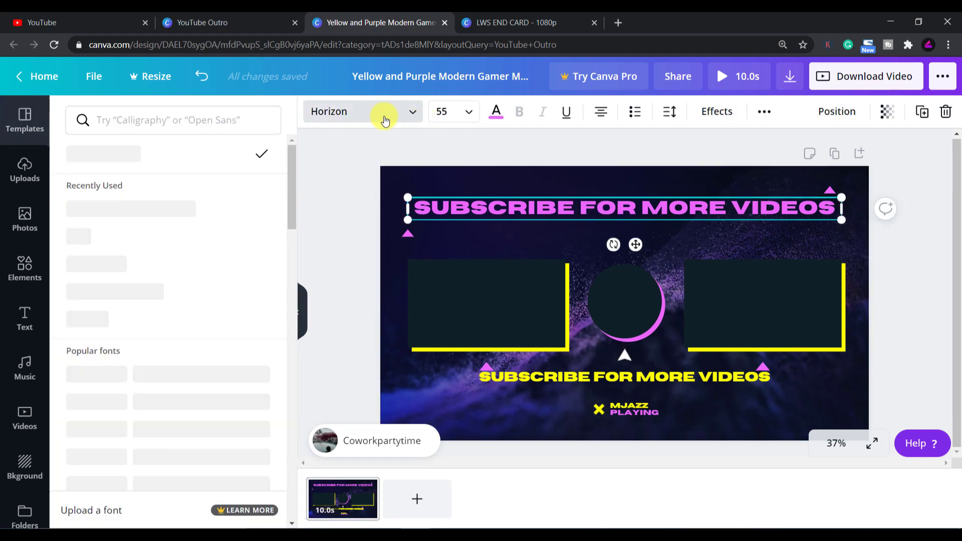
{"action": "left_click", "coordinate": [167, 213]}
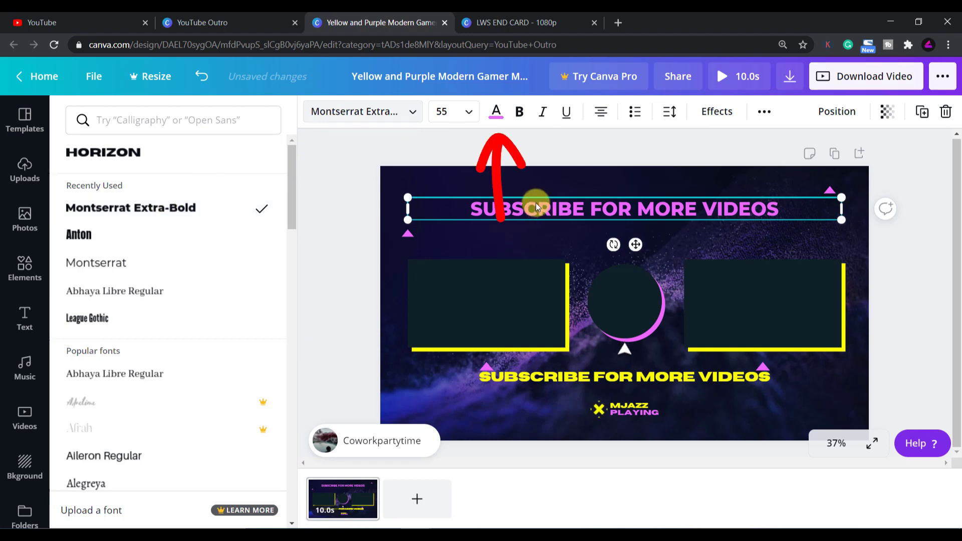
{"action": "left_click", "coordinate": [496, 112]}
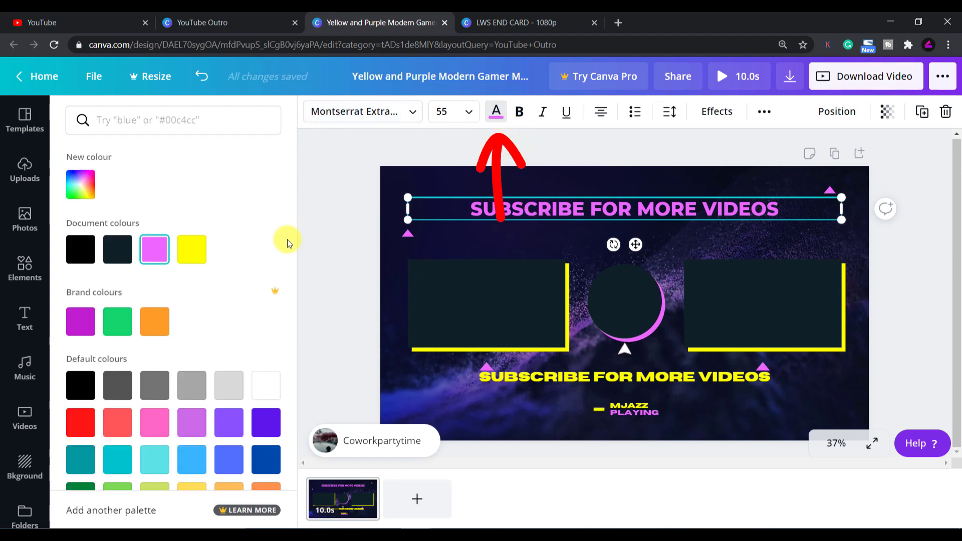
{"action": "left_click", "coordinate": [83, 328]}
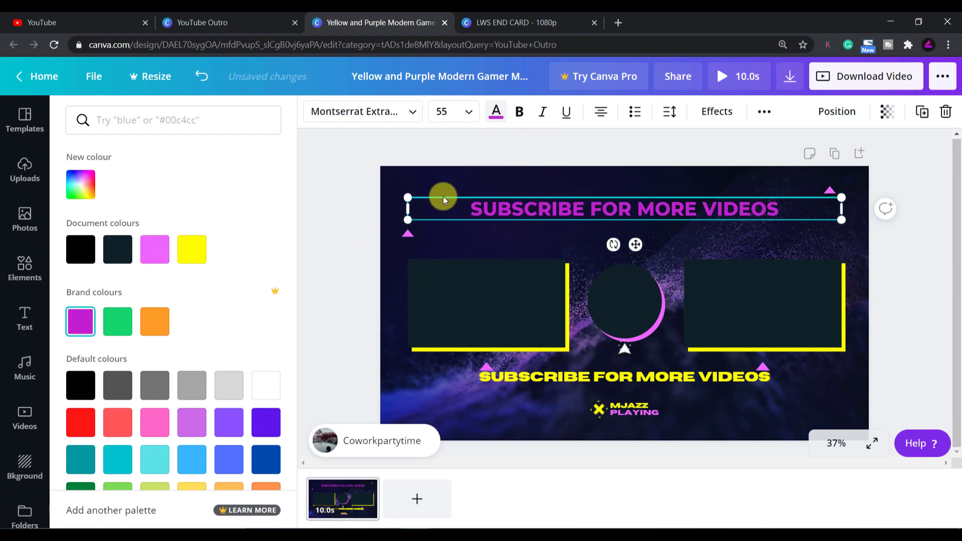
{"action": "key", "text": "ctrl+z"}
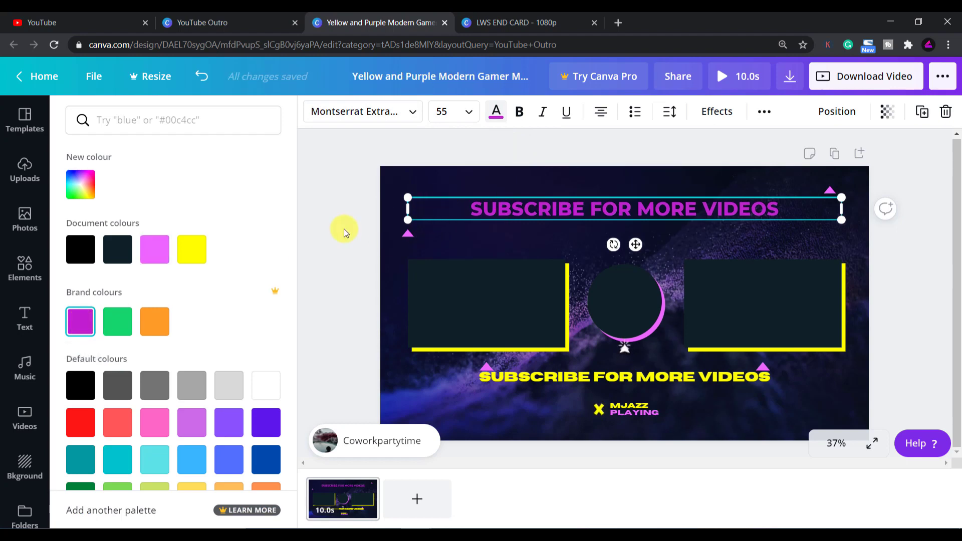
{"action": "left_click", "coordinate": [80, 197]}
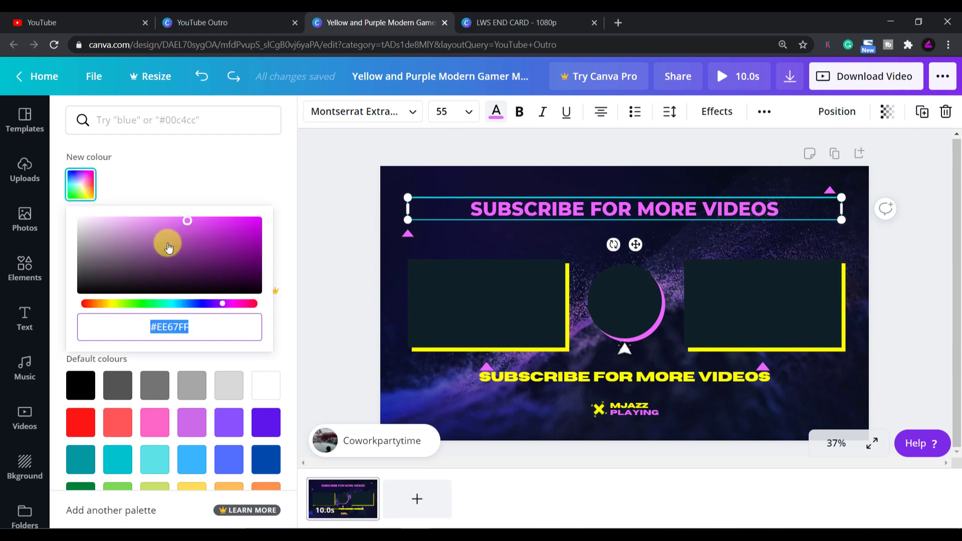
{"action": "left_click_drag", "start_coordinate": [187, 220], "coordinate": [110, 217]}
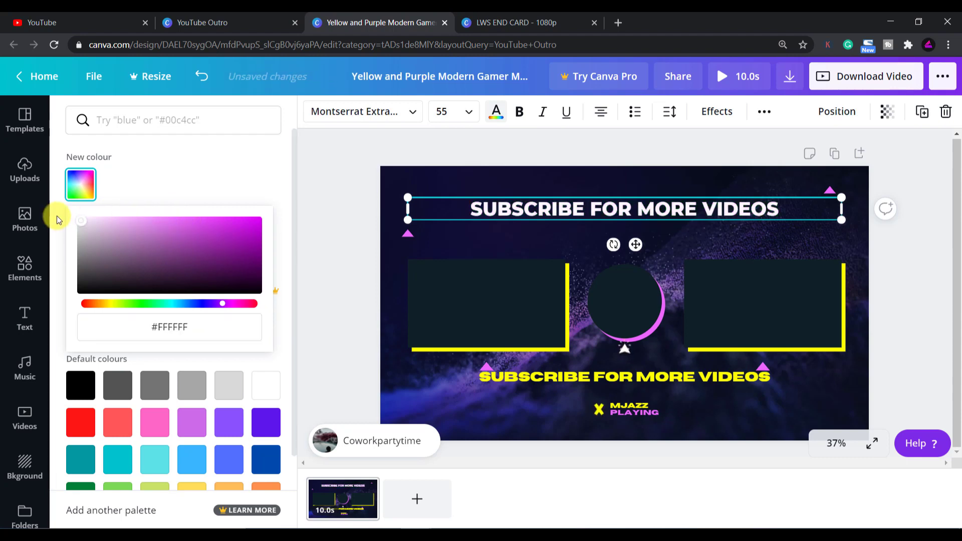
- Delete the yellow lower headline, the MJAZZ PLAYING text and the yellow X graphic
{"action": "key", "text": "Escape"}
{"action": "key", "text": "Escape"}
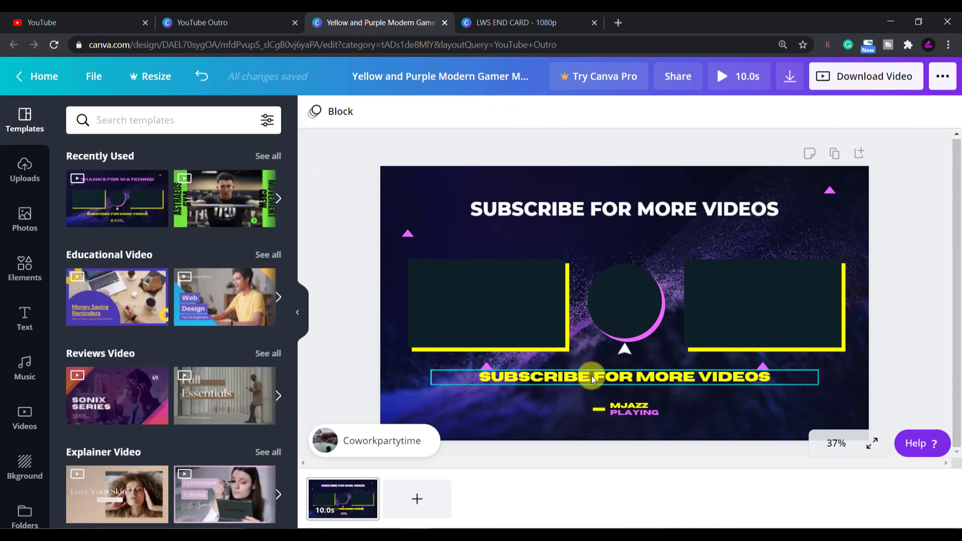
{"action": "left_click", "coordinate": [591, 376]}
{"action": "key", "text": "Delete"}
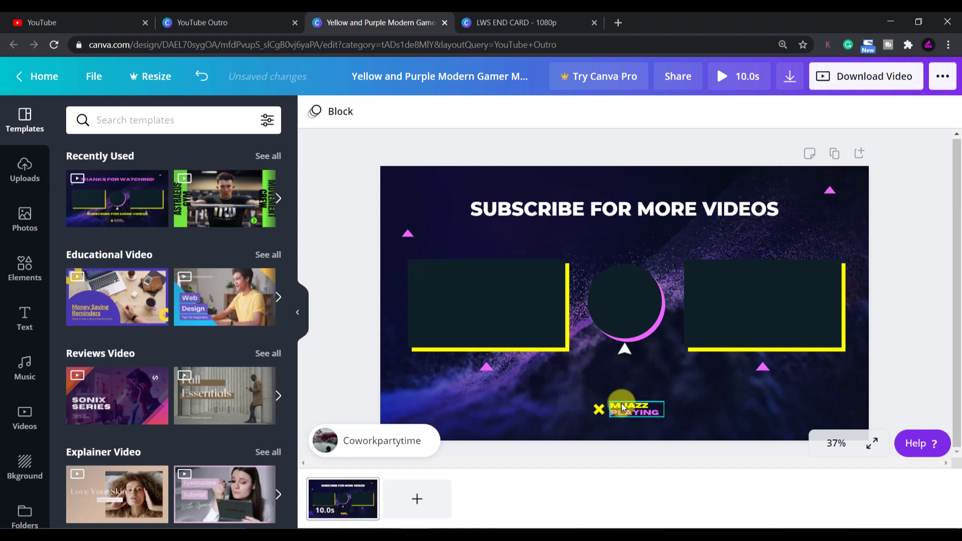
{"action": "left_click", "coordinate": [626, 412]}
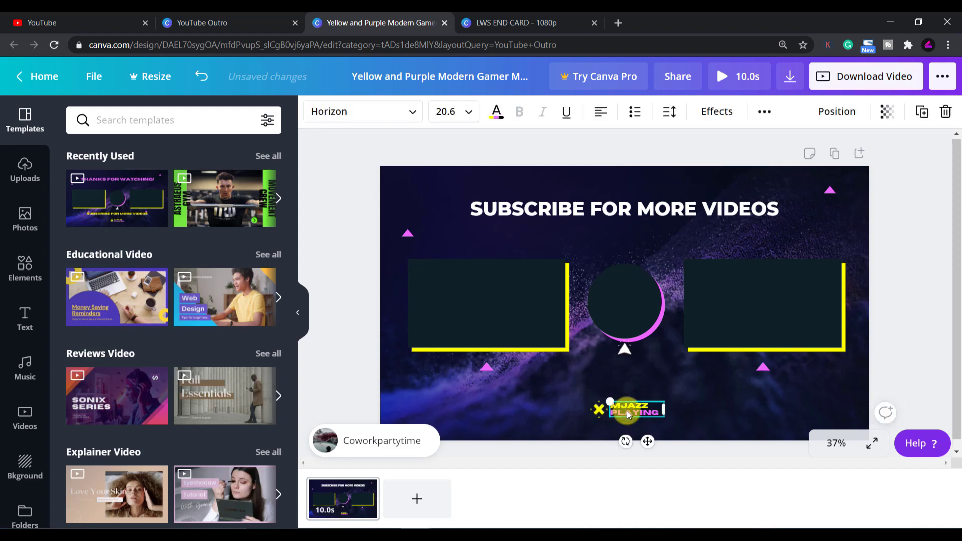
{"action": "key", "text": "Delete"}
{"action": "left_click", "coordinate": [601, 407]}
{"action": "key", "text": "Delete"}
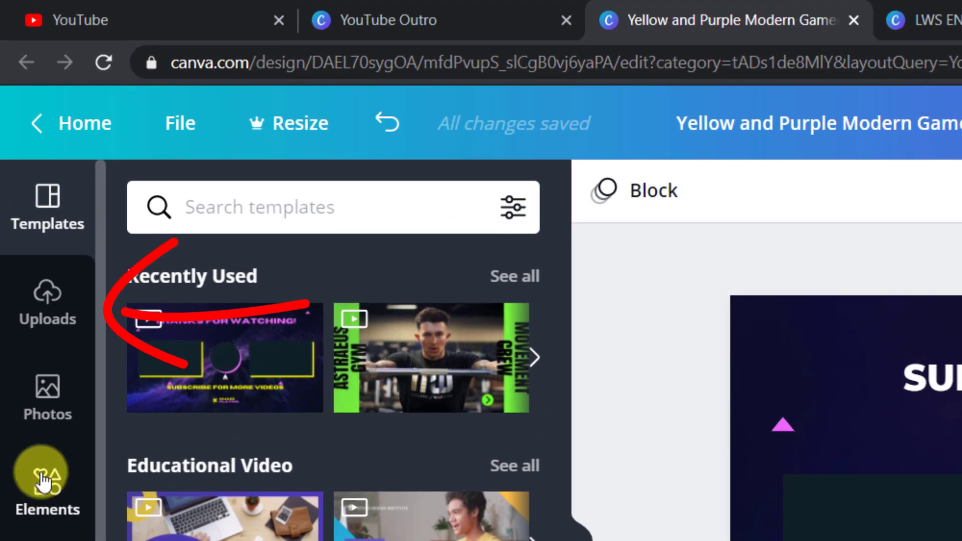
- Open the Uploads panel, starting and then cancelling a new file upload
{"action": "left_click", "coordinate": [30, 321]}
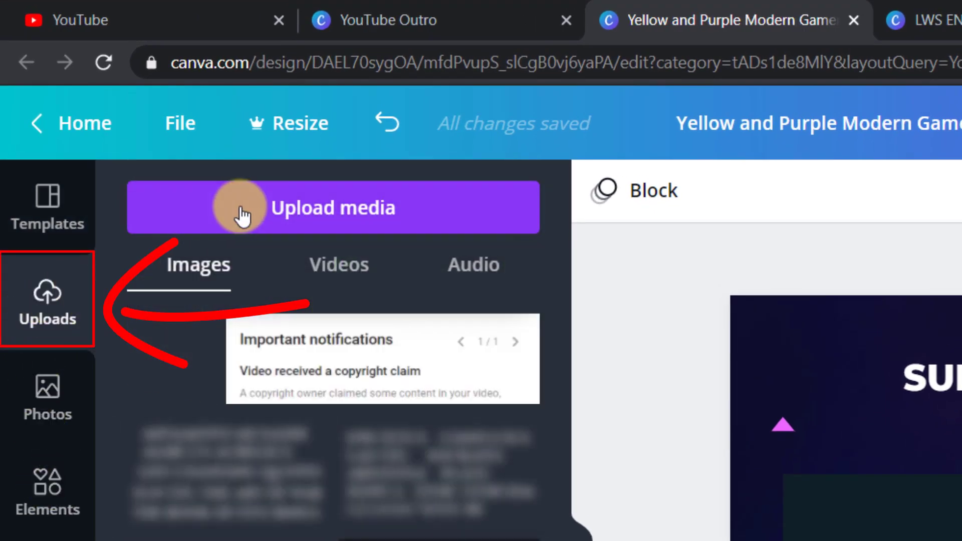
{"action": "left_click", "coordinate": [252, 217]}
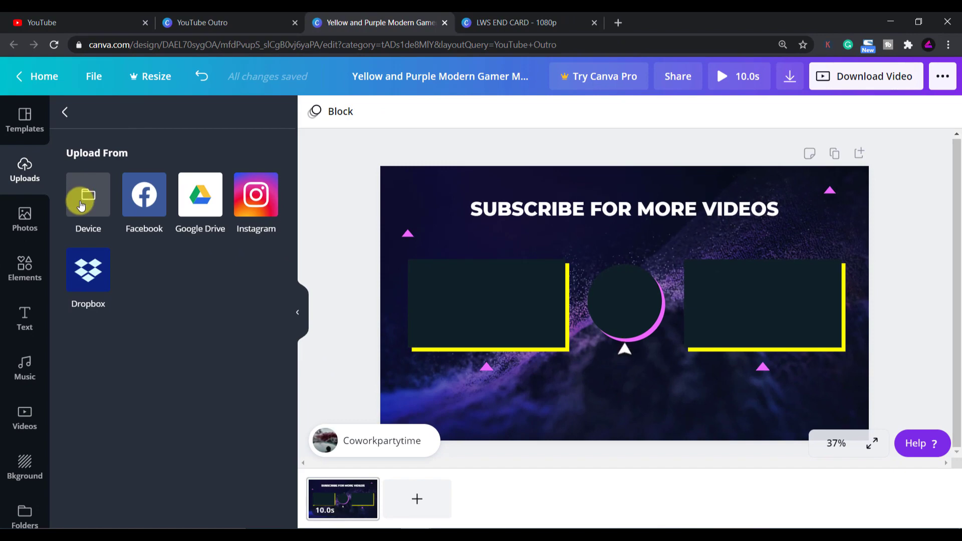
{"action": "left_click", "coordinate": [81, 205]}
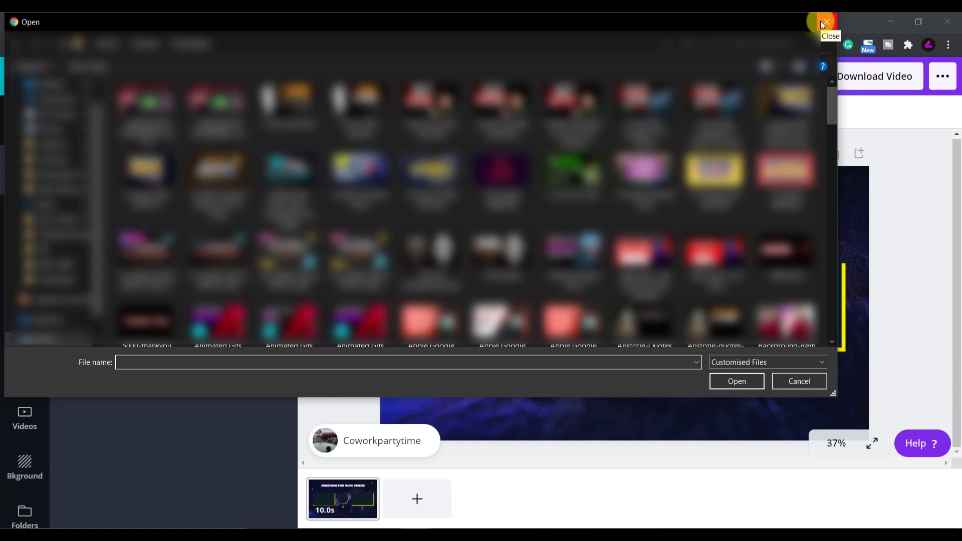
{"action": "left_click", "coordinate": [823, 23]}
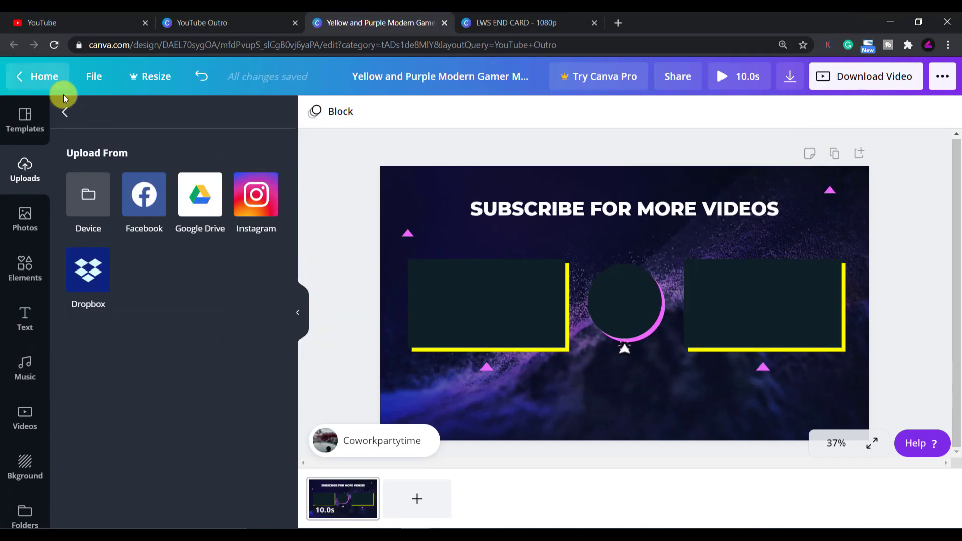
{"action": "left_click", "coordinate": [65, 115]}
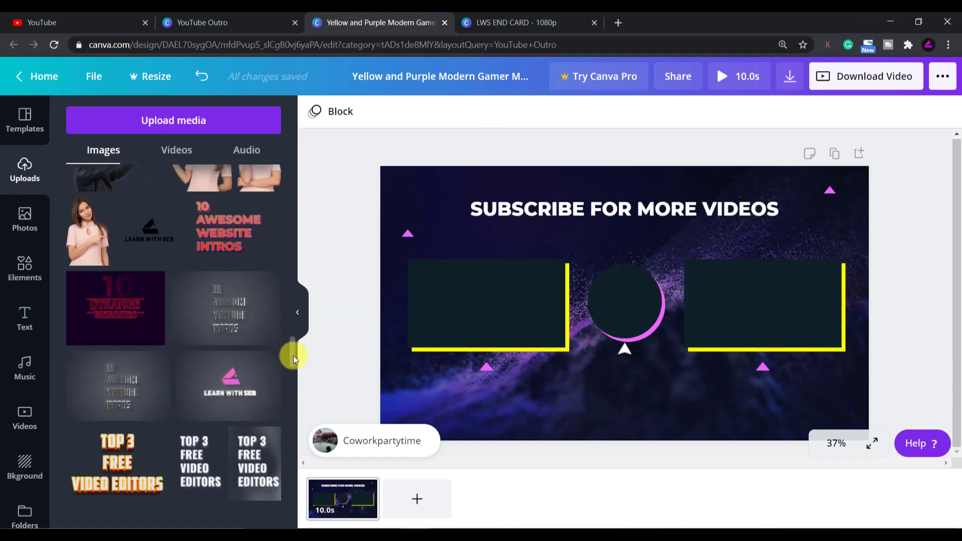
- Place the LEARN WITH SEB logo, resize it to 365 × 365 and centre it below the circle
{"action": "left_click_drag", "start_coordinate": [294, 356], "coordinate": [293, 380]}
{"action": "left_click_drag", "start_coordinate": [233, 275], "coordinate": [555, 298]}
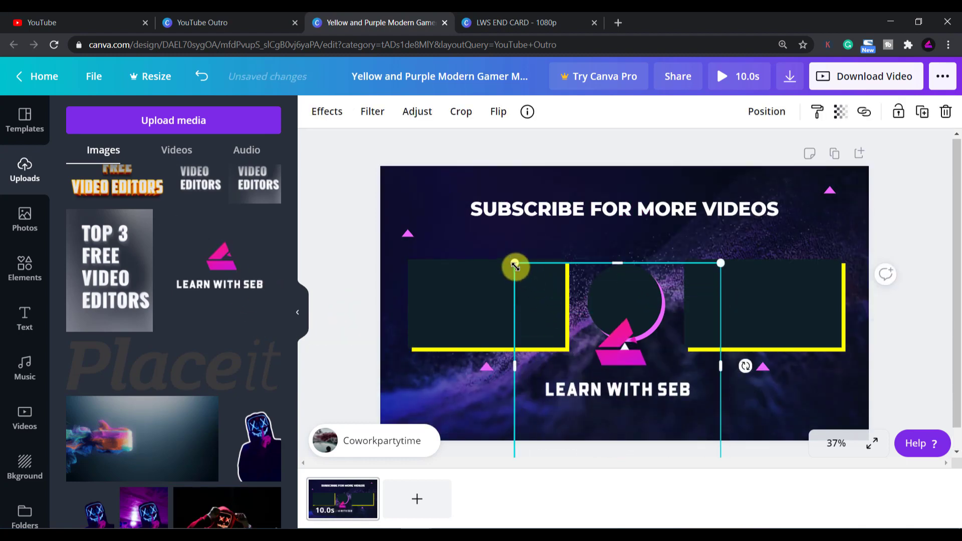
{"action": "left_click_drag", "start_coordinate": [516, 266], "coordinate": [667, 399]}
{"action": "left_click_drag", "start_coordinate": [668, 399], "coordinate": [623, 388]}
- Preview the end screen full-screen, then close the preview
{"action": "left_click", "coordinate": [802, 381]}
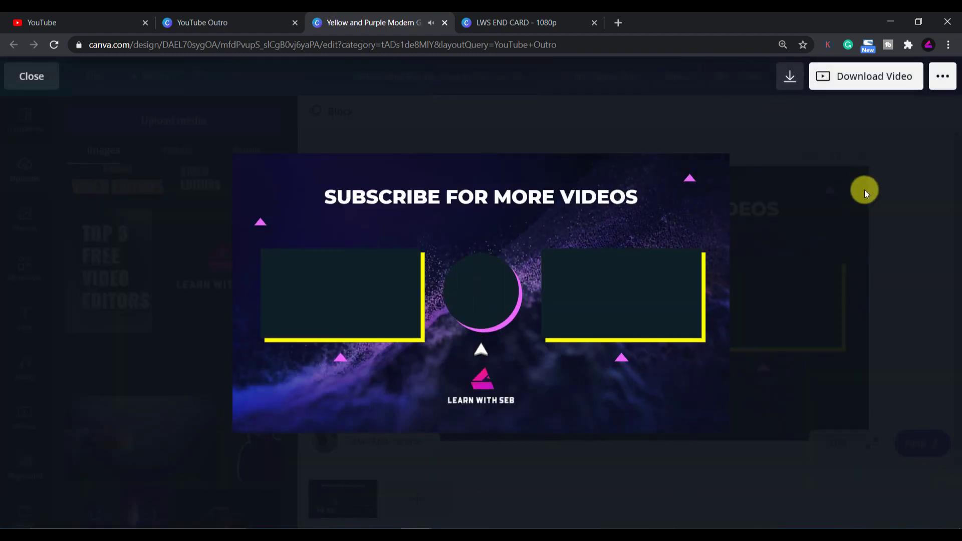
{"action": "left_click", "coordinate": [33, 80]}
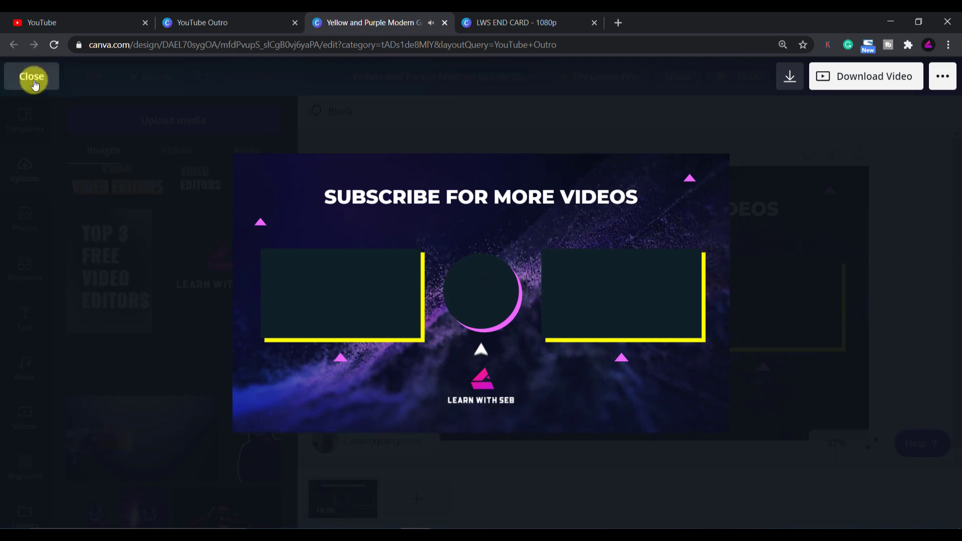
{"action": "left_click", "coordinate": [27, 79]}
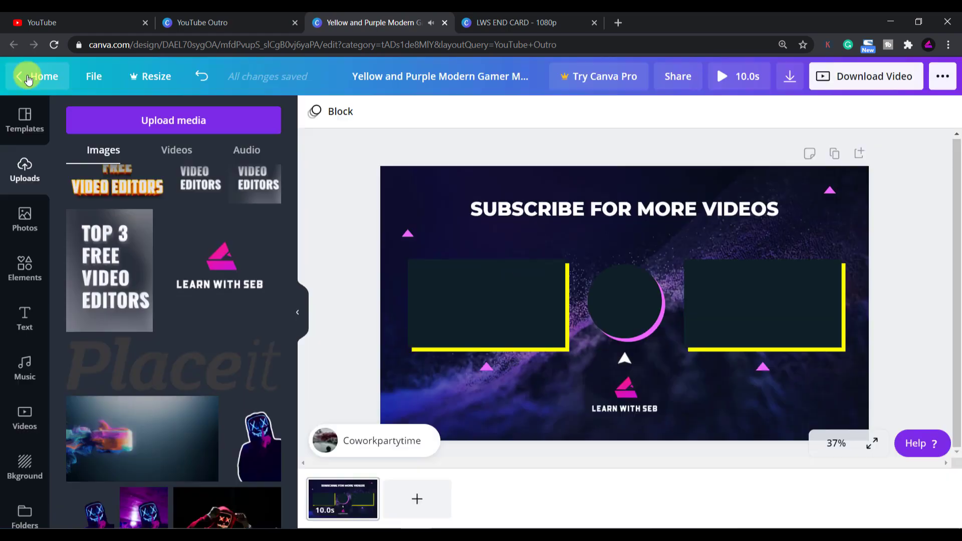
- Trim the background video, extending its end to about 12.3 seconds
{"action": "left_click", "coordinate": [419, 189]}
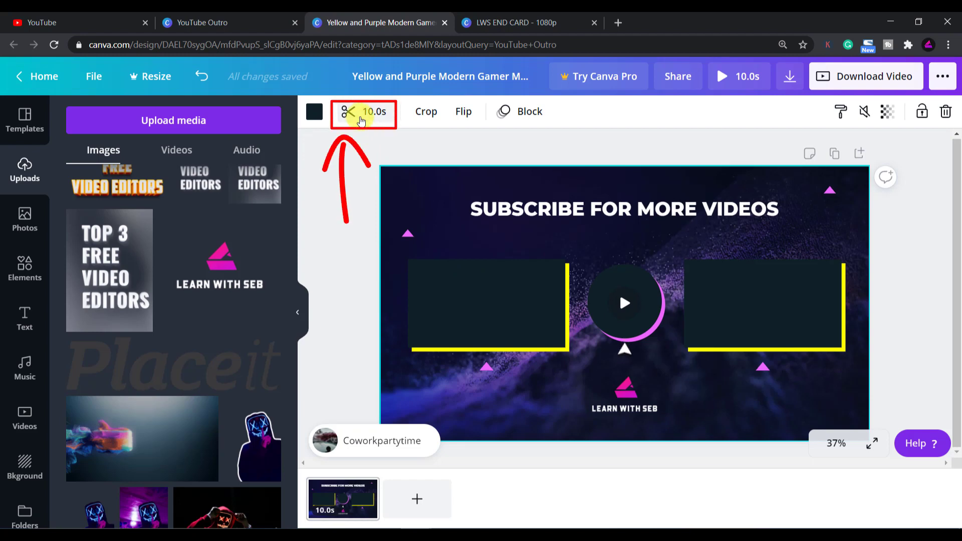
{"action": "left_click", "coordinate": [360, 116]}
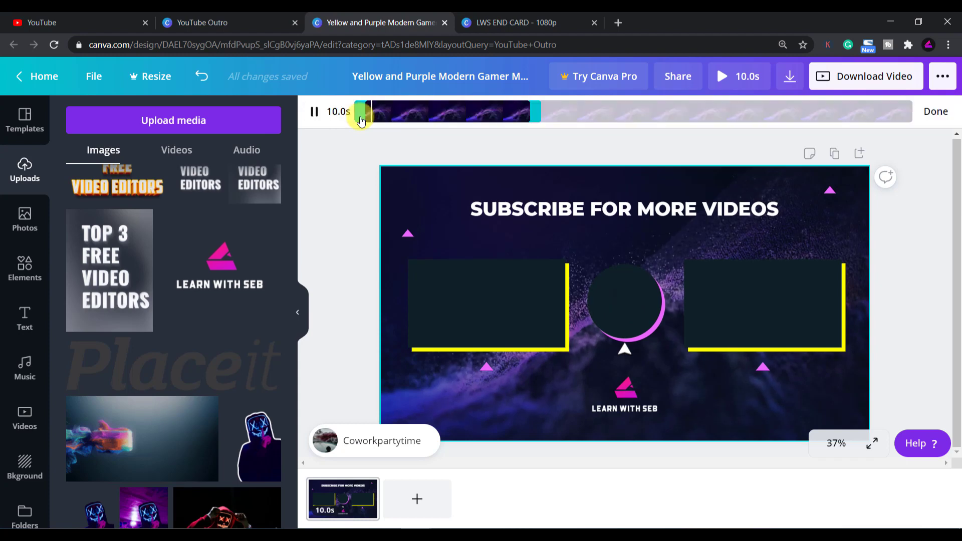
{"action": "mouse_move", "coordinate": [357, 116]}
{"action": "left_mouse_down"}
{"action": "mouse_move", "coordinate": [451, 116]}
{"action": "mouse_move", "coordinate": [338, 116]}
{"action": "left_mouse_up"}
{"action": "left_click_drag", "start_coordinate": [532, 114], "coordinate": [562, 124]}
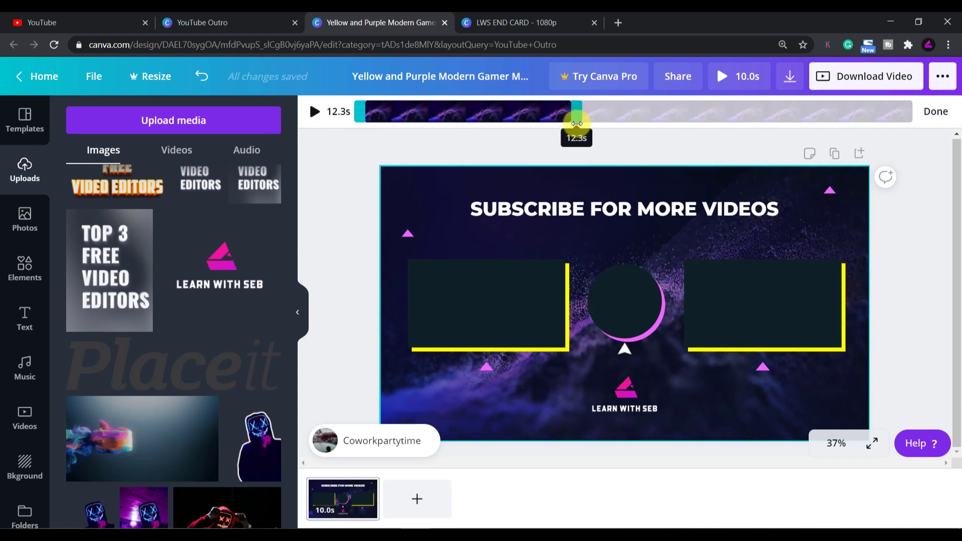
- Confirm the trim, then delete the background video
{"action": "left_click", "coordinate": [796, 158]}
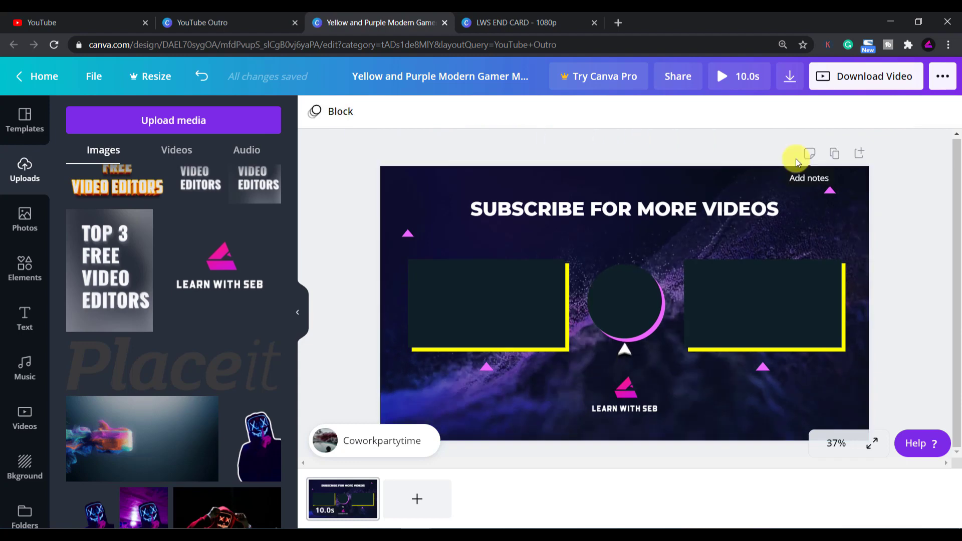
{"action": "left_click", "coordinate": [432, 185]}
{"action": "key", "text": "Delete"}
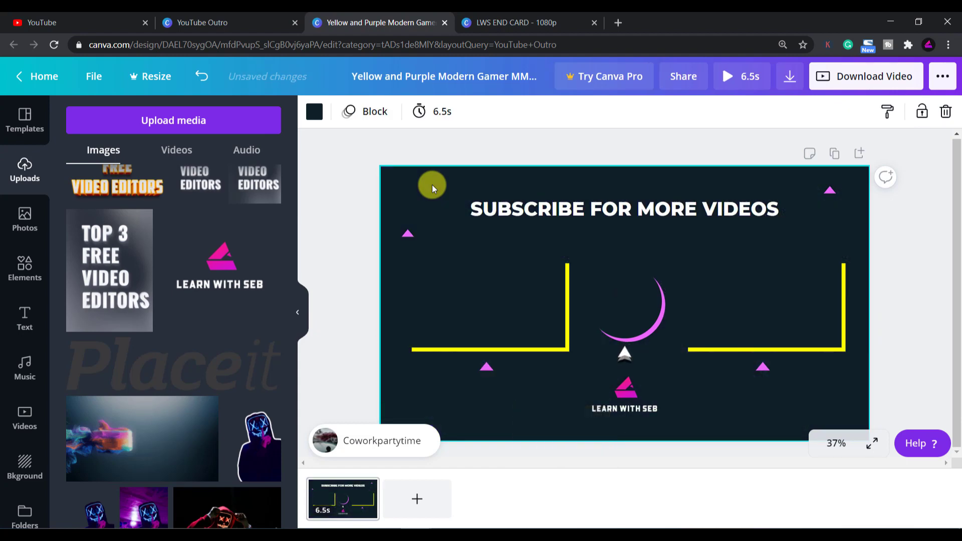
- Try galaxy, asteroid and beach stock videos as the background
{"action": "left_click", "coordinate": [17, 426]}
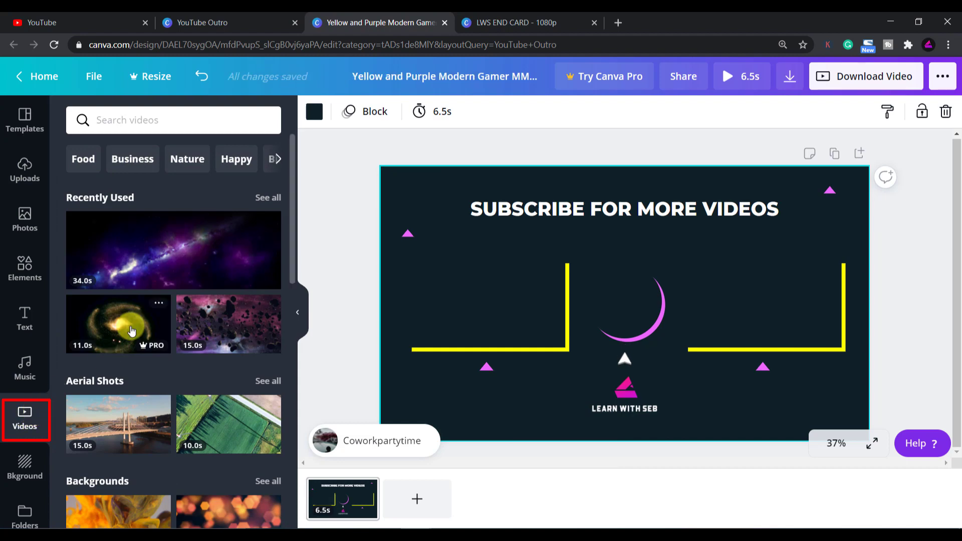
{"action": "left_click_drag", "start_coordinate": [106, 278], "coordinate": [433, 187]}
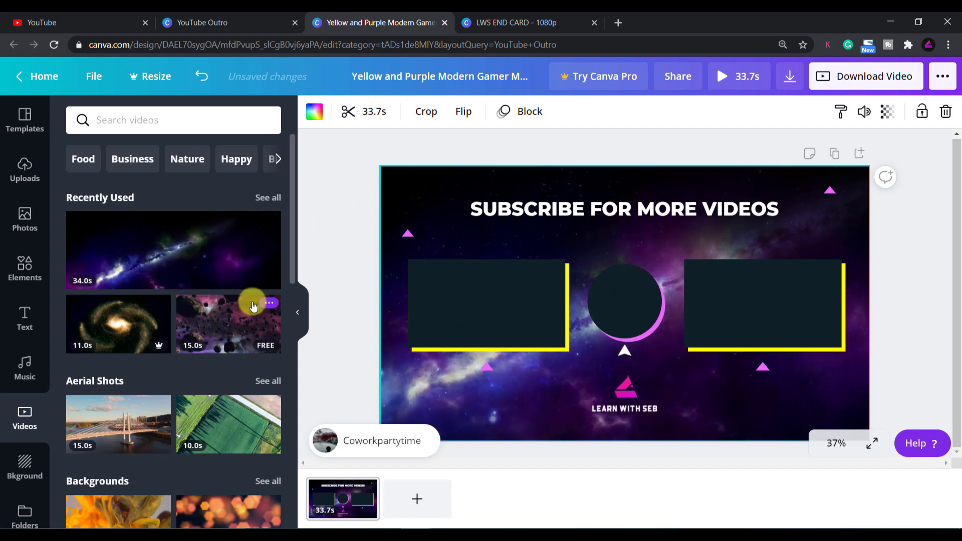
{"action": "scroll", "coordinate": [215, 307], "scroll_direction": "down", "scroll_amount": 2}
{"action": "left_click_drag", "start_coordinate": [213, 206], "coordinate": [431, 193]}
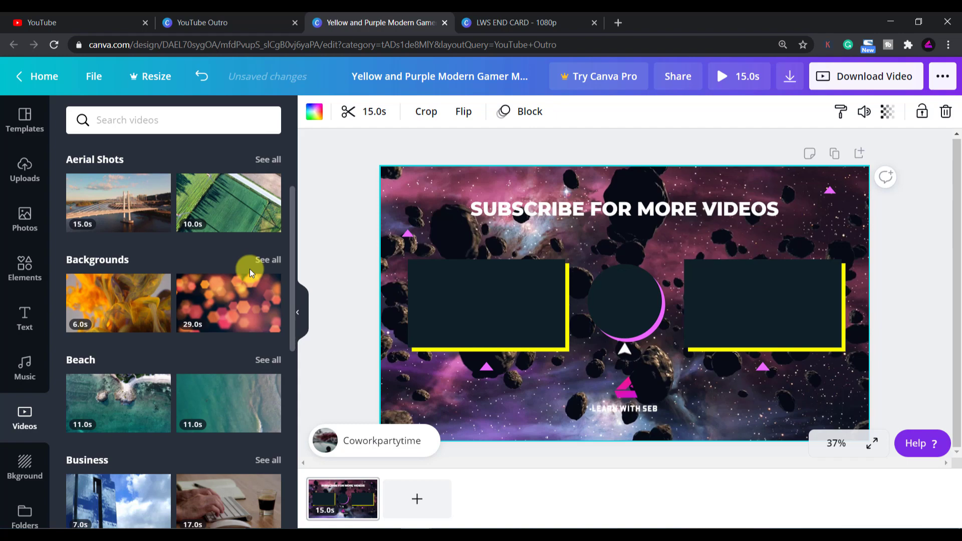
{"action": "scroll", "coordinate": [249, 268], "scroll_direction": "down", "scroll_amount": 1}
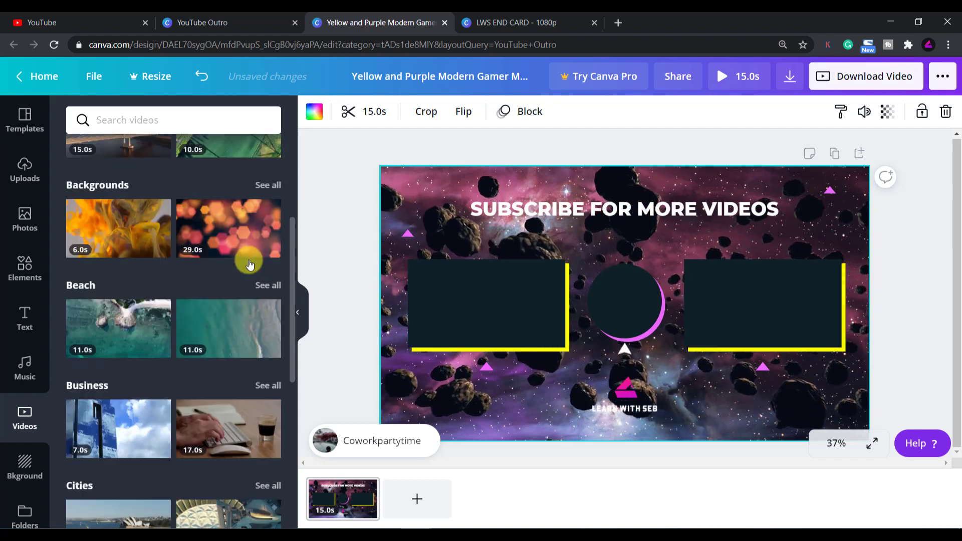
{"action": "scroll", "coordinate": [249, 265], "scroll_direction": "down", "scroll_amount": 1}
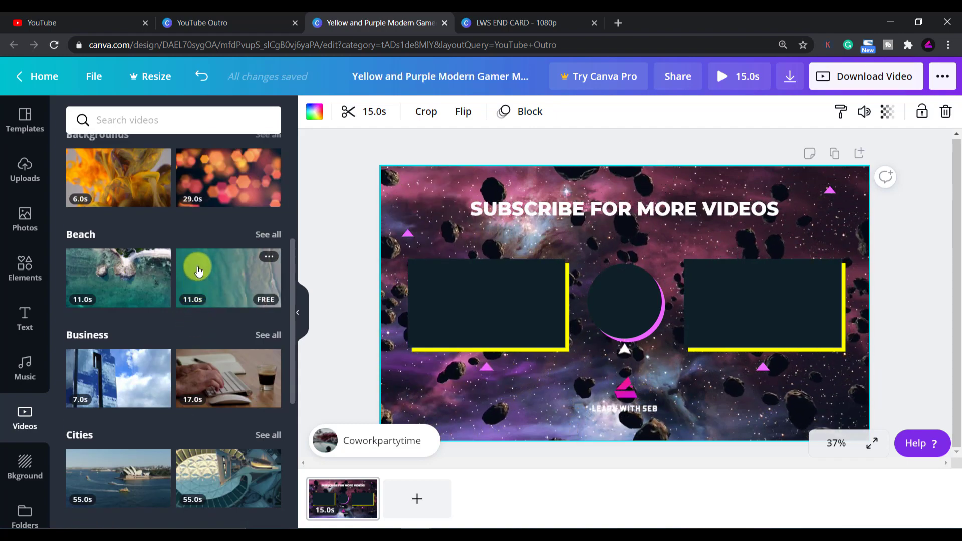
{"action": "left_click_drag", "start_coordinate": [199, 270], "coordinate": [413, 181]}
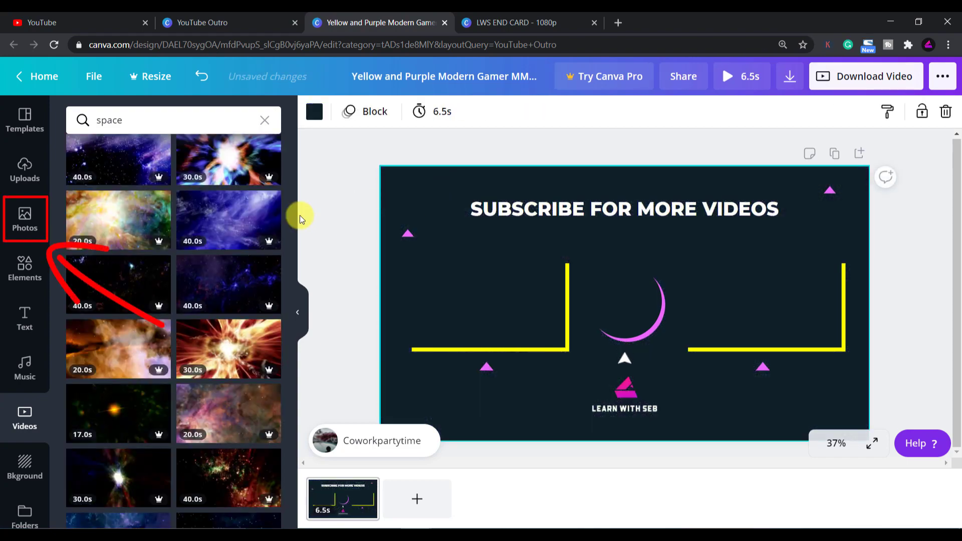
- Try laptop stock photos as the background, then delete the photo
{"action": "left_click", "coordinate": [30, 226]}
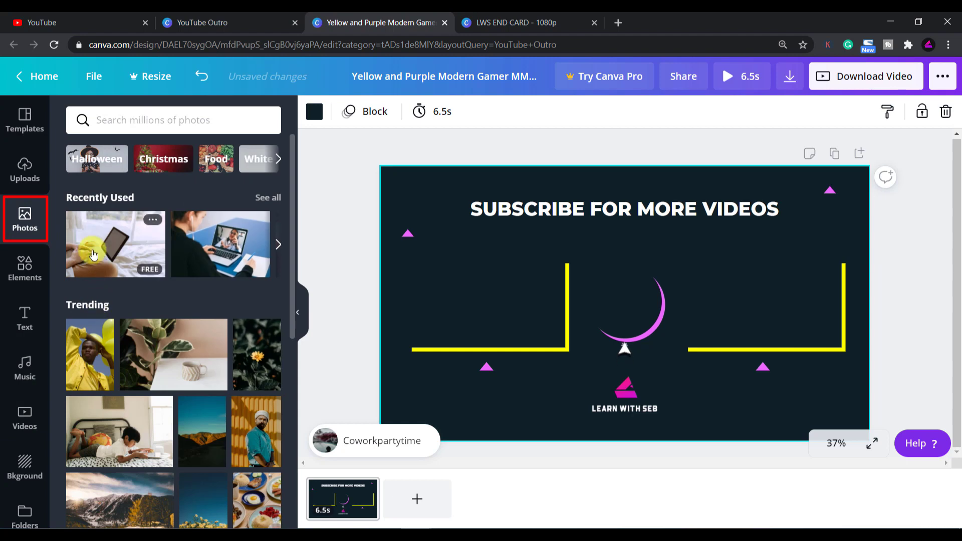
{"action": "left_click_drag", "start_coordinate": [115, 244], "coordinate": [398, 181]}
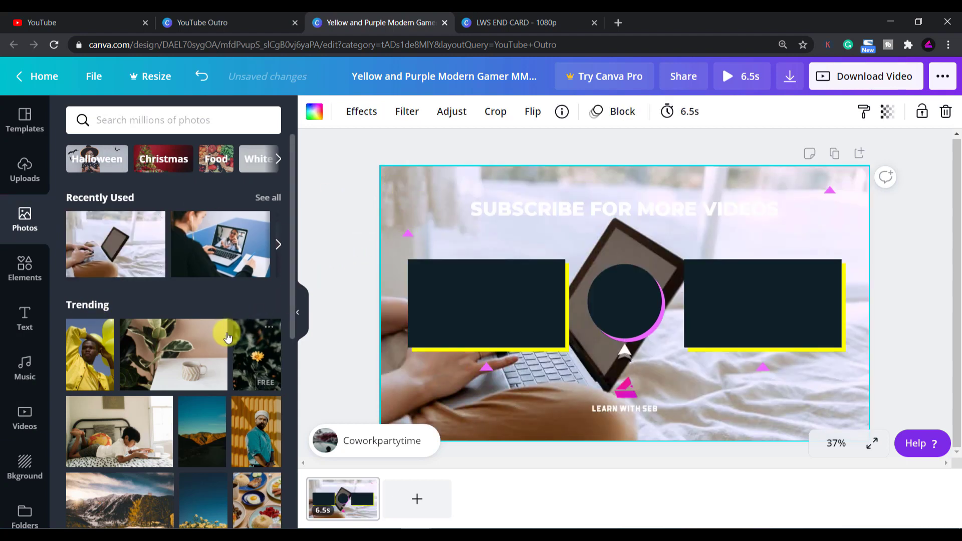
{"action": "left_click_drag", "start_coordinate": [197, 243], "coordinate": [418, 188]}
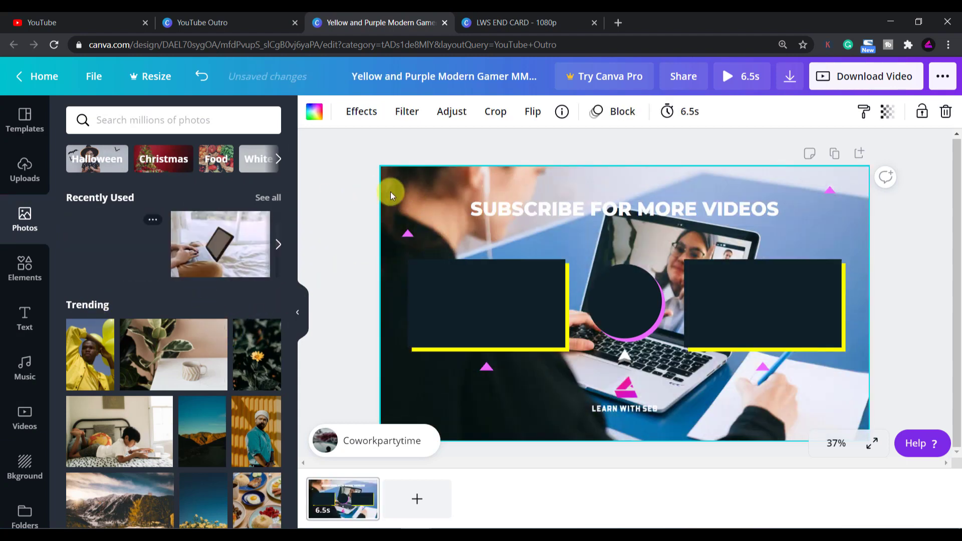
{"action": "scroll", "coordinate": [141, 362], "scroll_direction": "down", "scroll_amount": 4}
{"action": "key", "text": "Delete"}
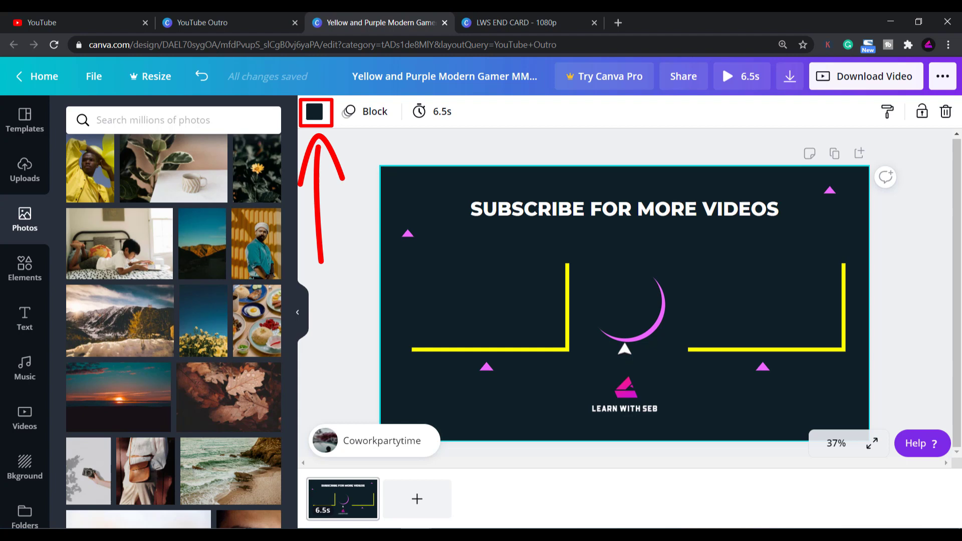
- Try pink, yellow, magenta and orange background colours, settling on dark blue
{"action": "left_click", "coordinate": [315, 114]}
{"action": "left_click", "coordinate": [117, 249]}
{"action": "left_click", "coordinate": [159, 256]}
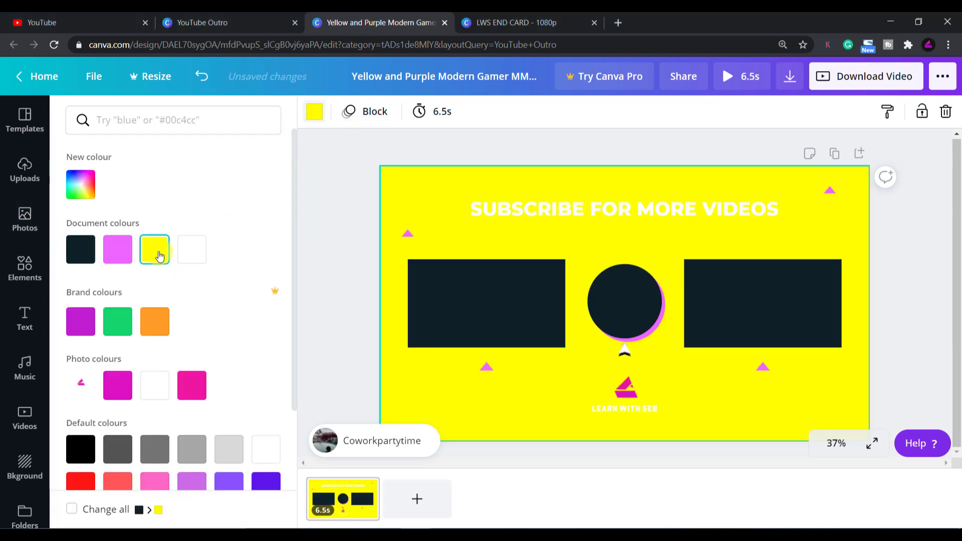
{"action": "scroll", "coordinate": [145, 273], "scroll_direction": "down", "scroll_amount": 2}
{"action": "left_click", "coordinate": [125, 286]}
{"action": "left_click", "coordinate": [229, 459]}
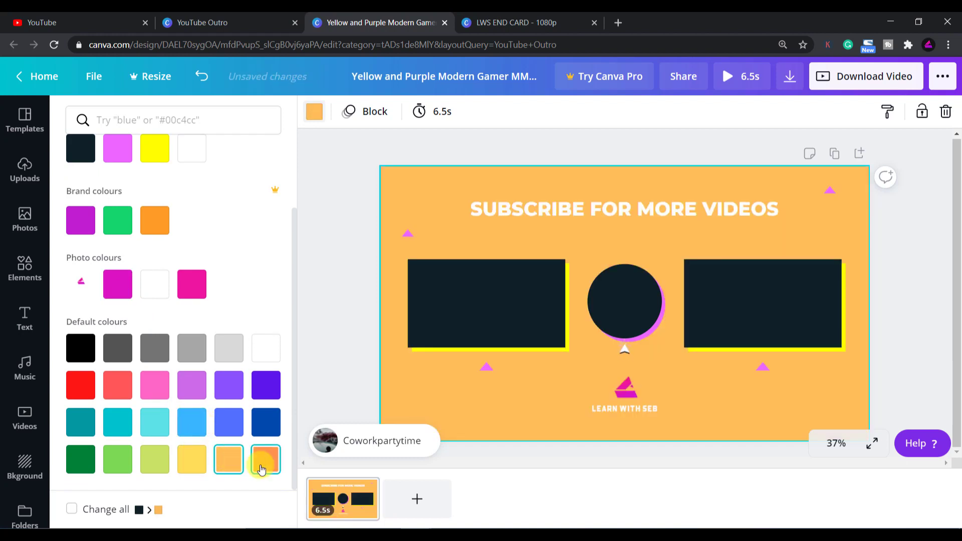
{"action": "left_click", "coordinate": [265, 460]}
{"action": "left_click", "coordinate": [265, 422]}
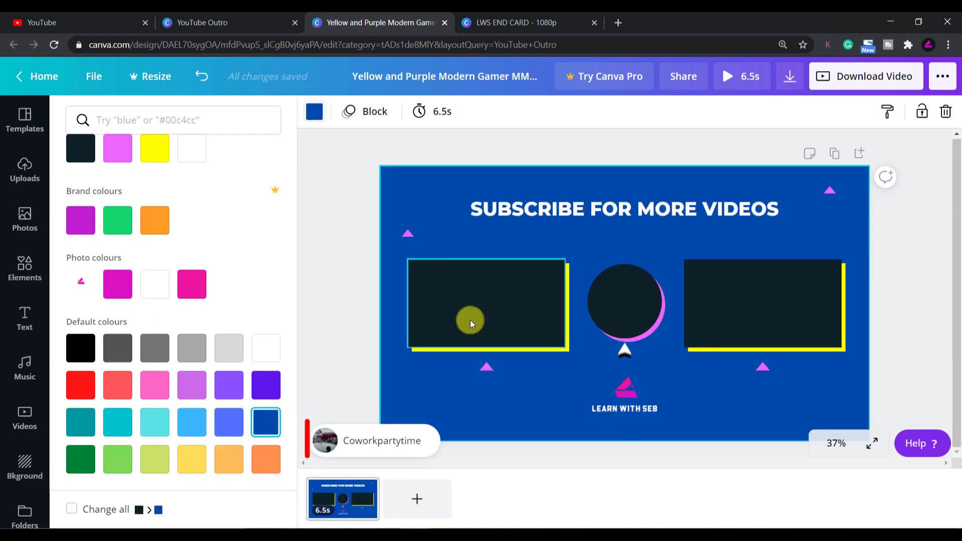
- Replace the Coworkpartytime music with the Video Game Blockbuster track and preview it
{"action": "left_click", "coordinate": [361, 443]}
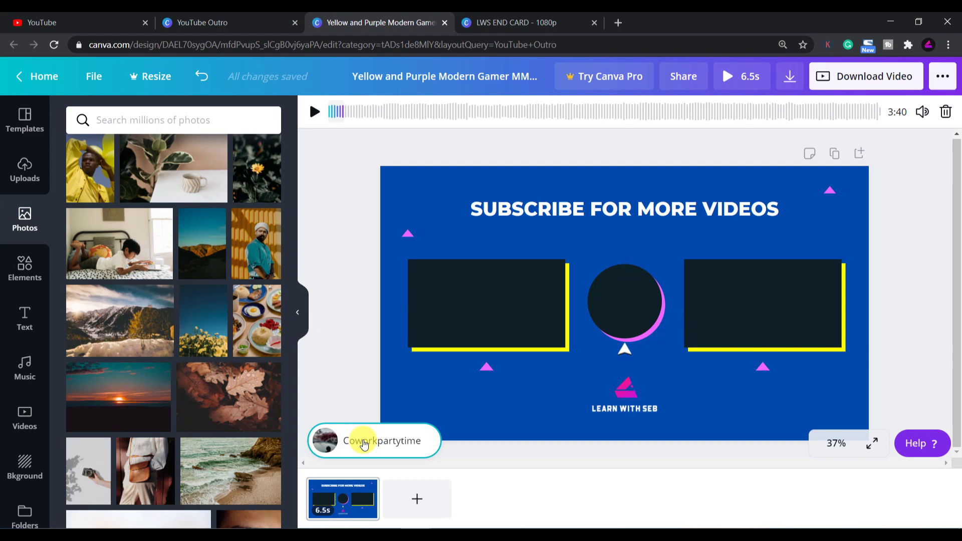
{"action": "key", "text": "Delete"}
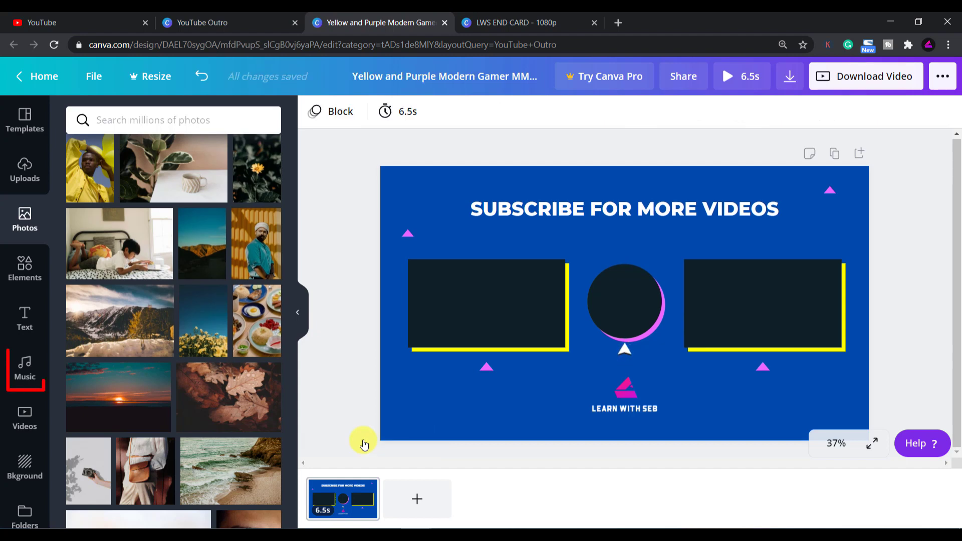
{"action": "left_click", "coordinate": [20, 366]}
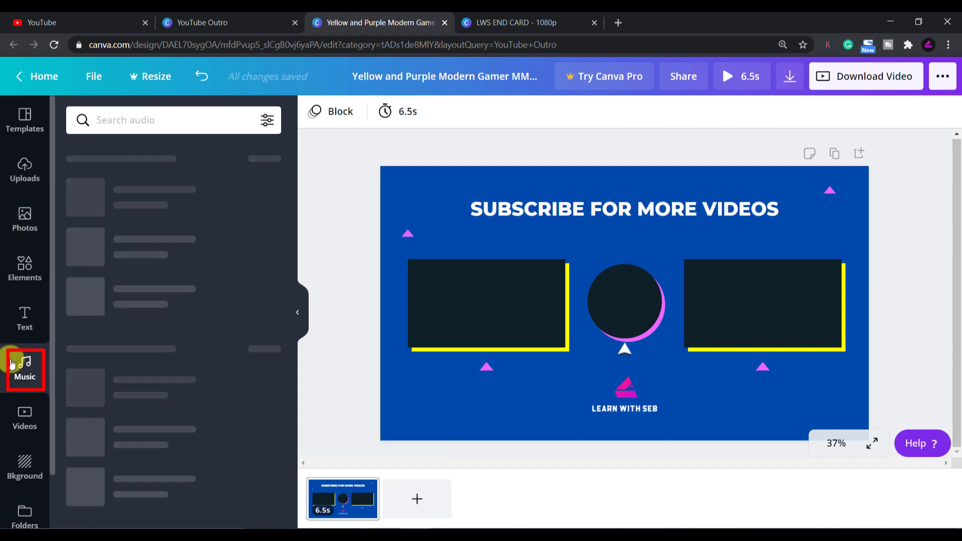
{"action": "mouse_move", "coordinate": [93, 205]}
{"action": "left_click_drag", "start_coordinate": [93, 205], "coordinate": [414, 395]}
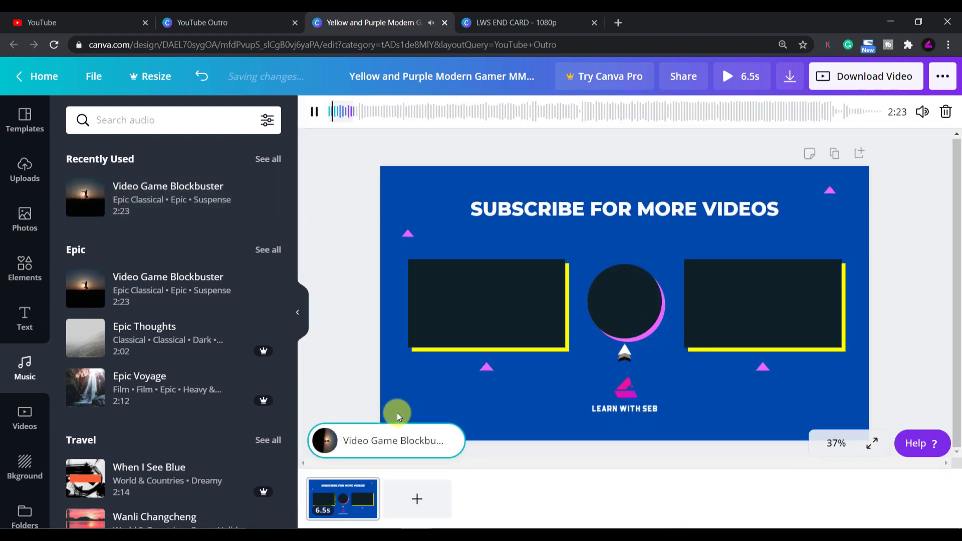
{"action": "left_click", "coordinate": [322, 113]}
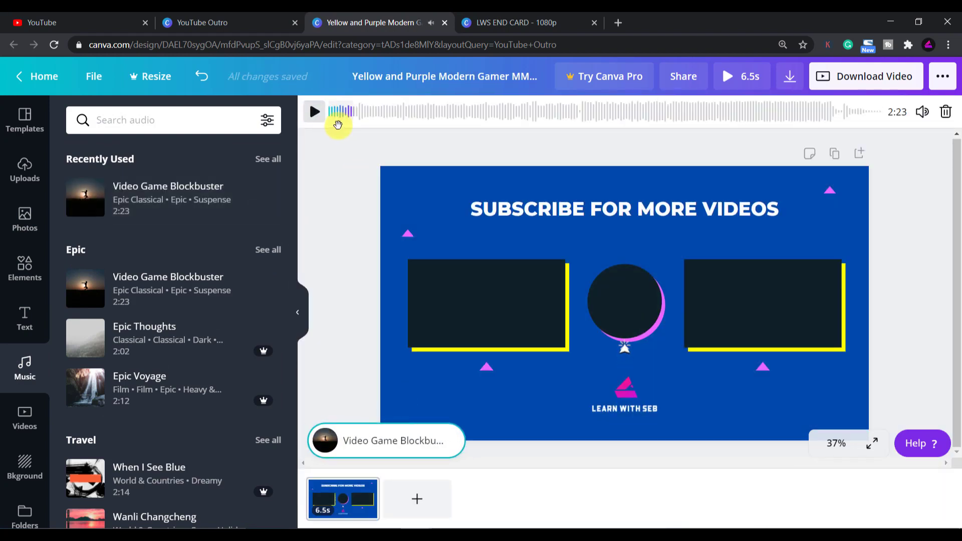
{"action": "left_click", "coordinate": [510, 386]}
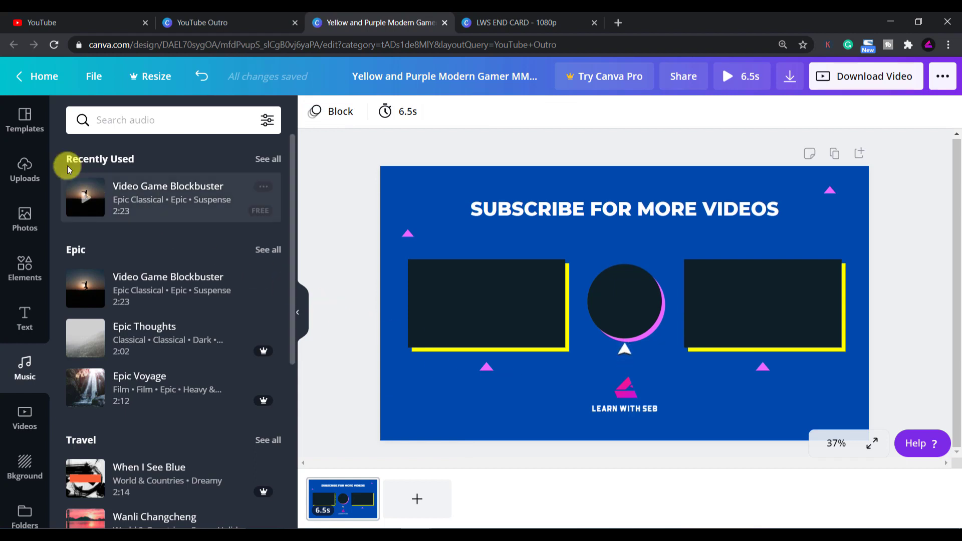
{"action": "left_click", "coordinate": [25, 263]}
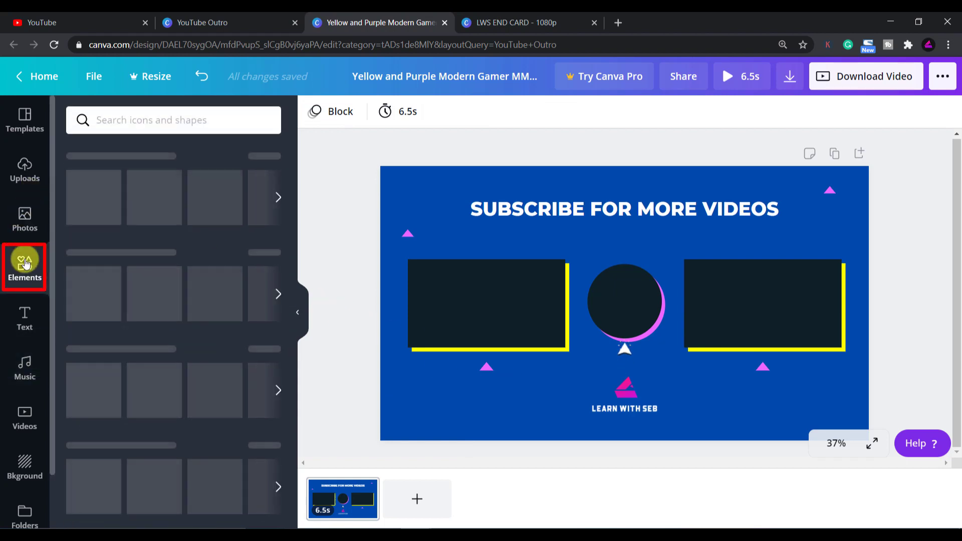
{"action": "left_click", "coordinate": [125, 121]}
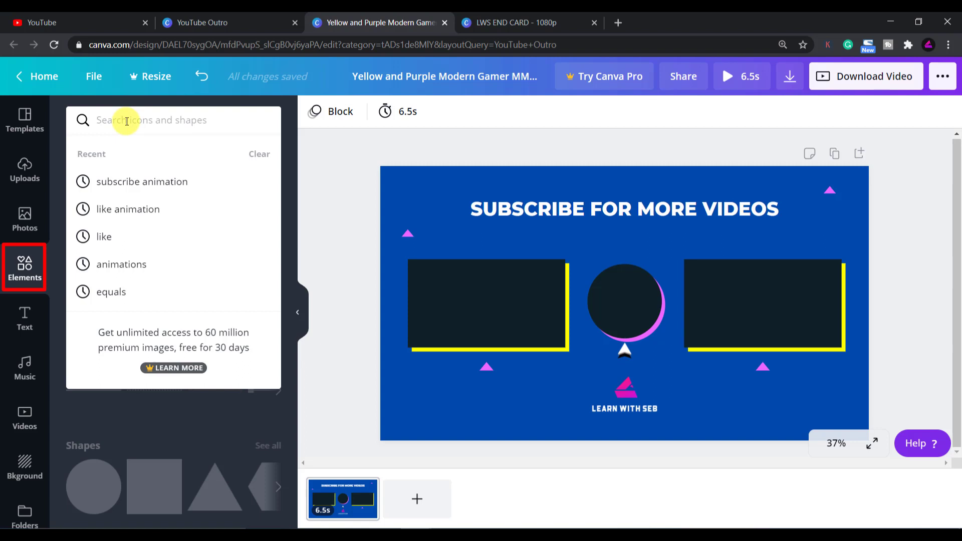
{"action": "left_click", "coordinate": [129, 181]}
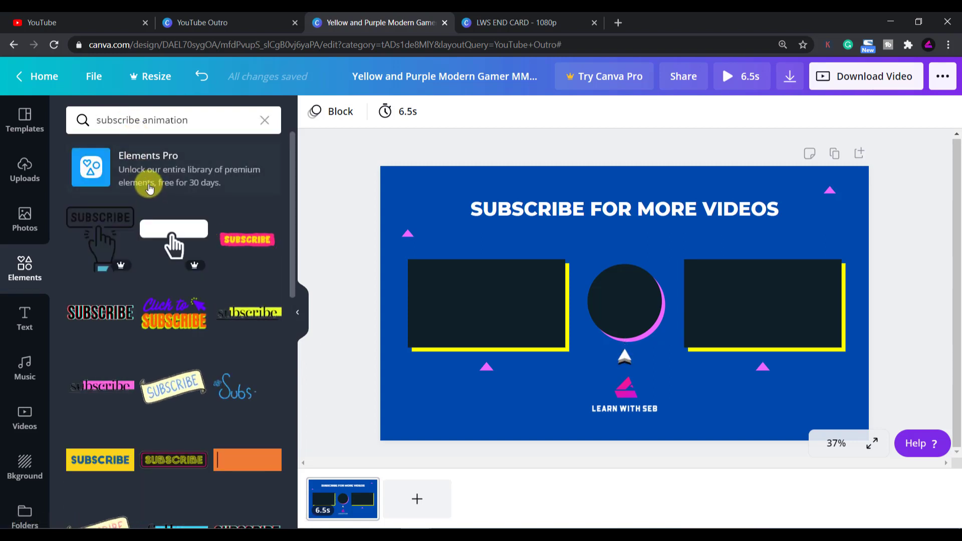
{"action": "left_click", "coordinate": [100, 459]}
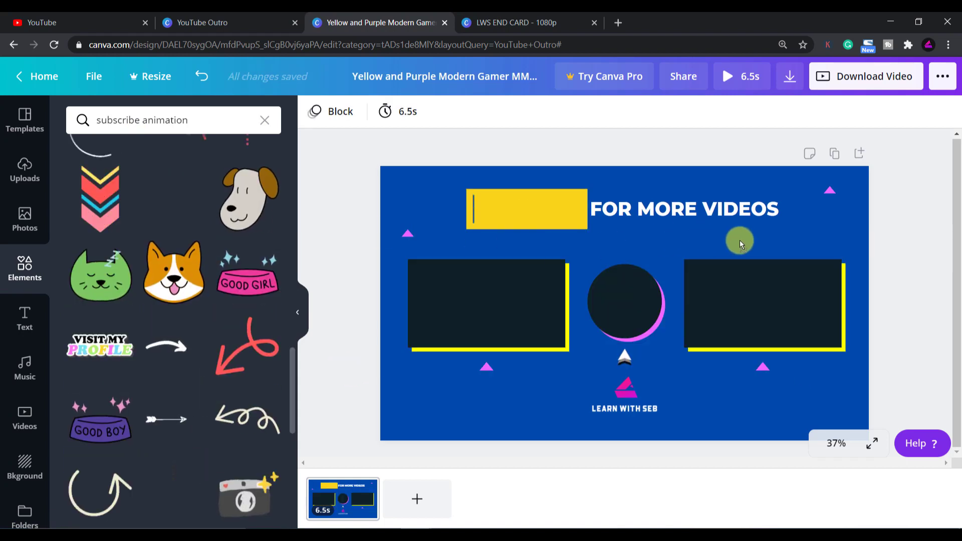
{"action": "left_click_drag", "start_coordinate": [711, 238], "coordinate": [672, 258]}
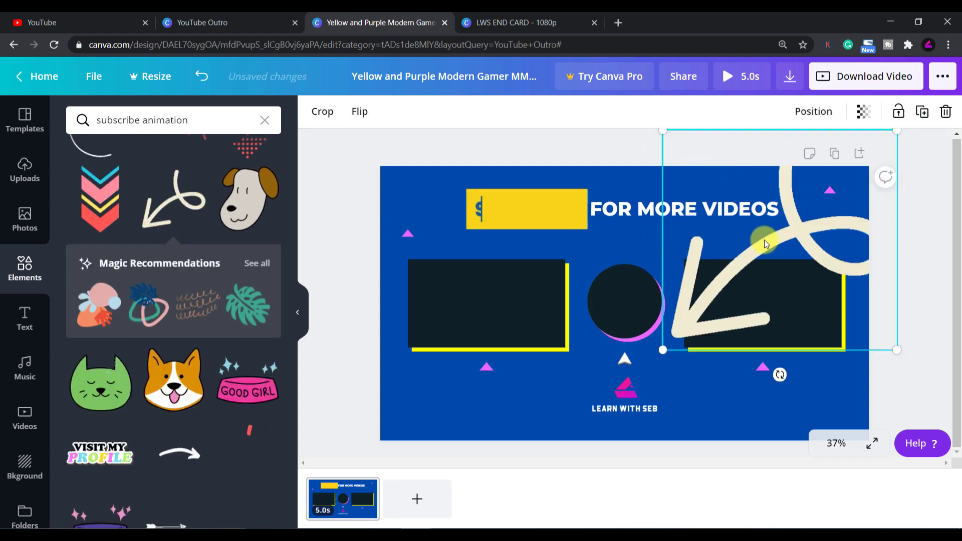
{"action": "left_click_drag", "start_coordinate": [776, 241], "coordinate": [767, 191]}
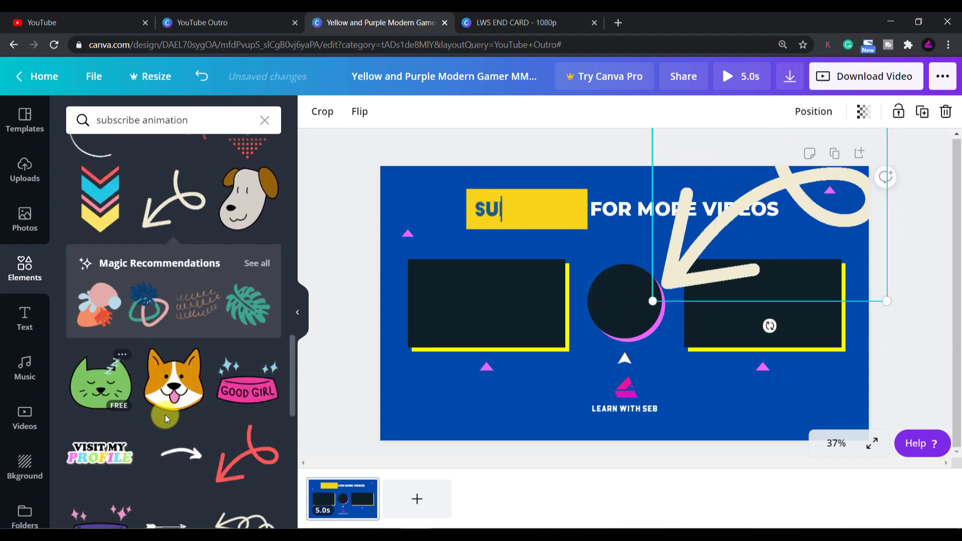
{"action": "scroll", "coordinate": [176, 328], "scroll_direction": "down", "scroll_amount": 5}
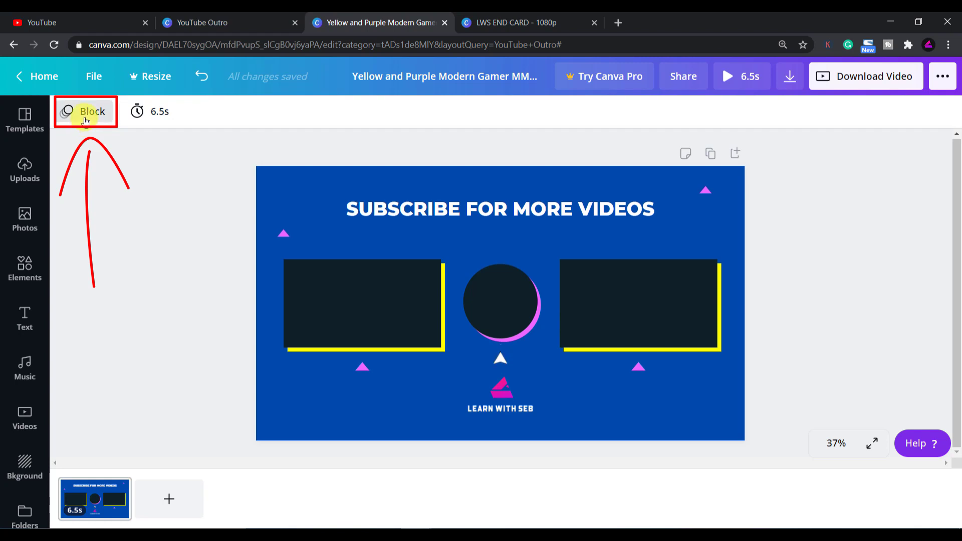
- Preview the Fade, Pan, Rise and Tumble page animations, then set page animation to None
{"action": "left_click", "coordinate": [85, 122]}
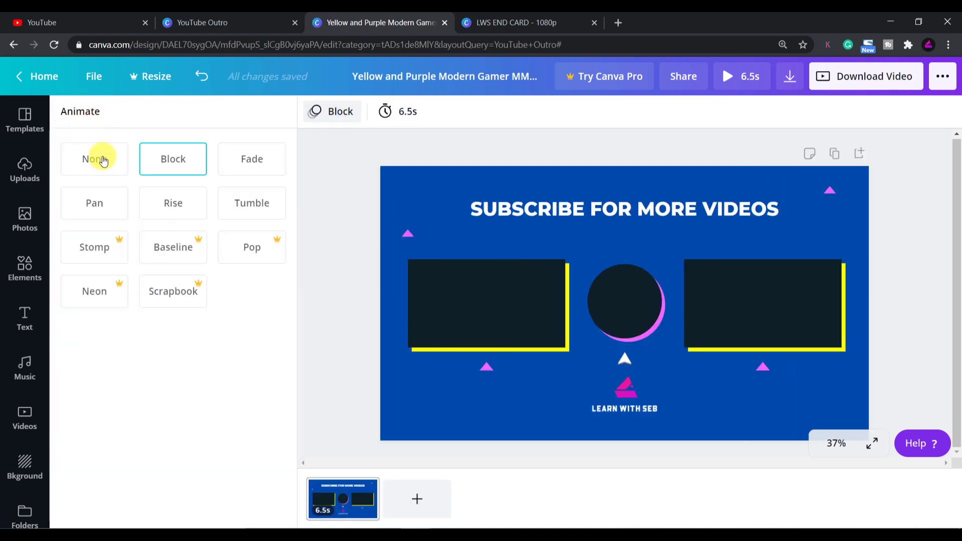
{"action": "left_click", "coordinate": [241, 161]}
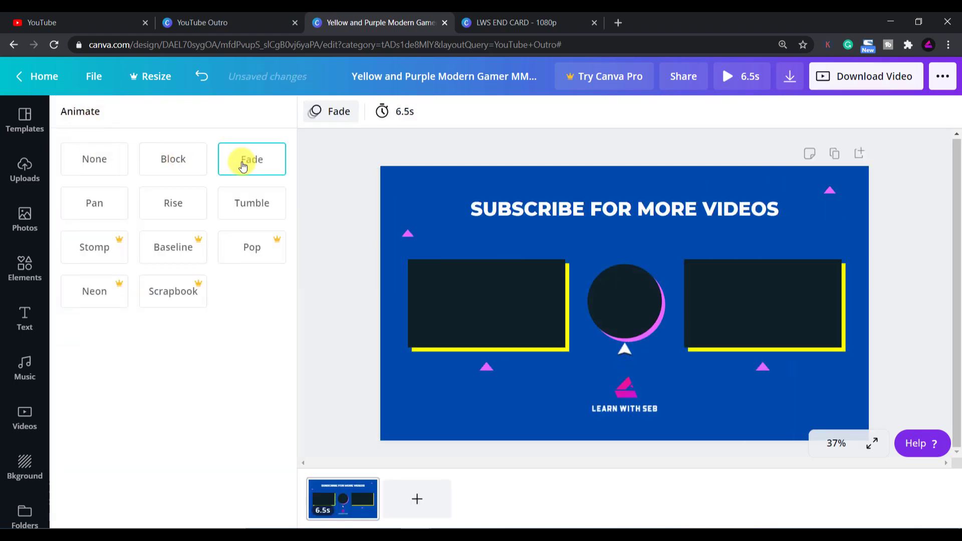
{"action": "left_click", "coordinate": [90, 207]}
{"action": "left_click", "coordinate": [171, 207]}
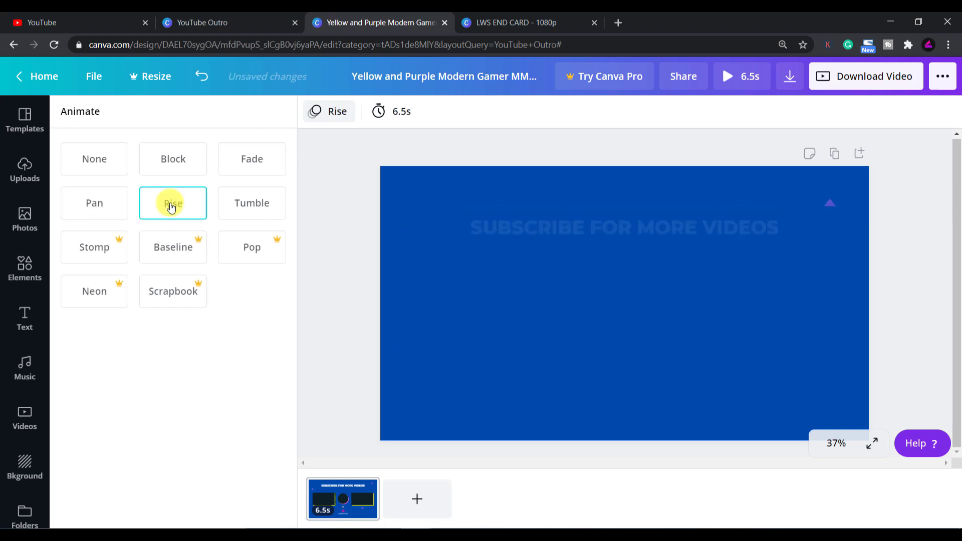
{"action": "left_click", "coordinate": [241, 204]}
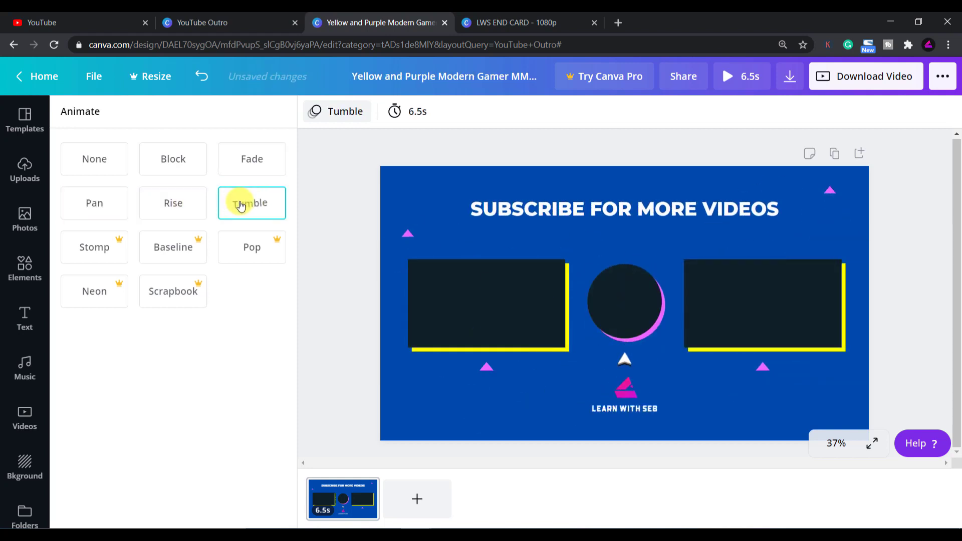
{"action": "left_click", "coordinate": [102, 162]}
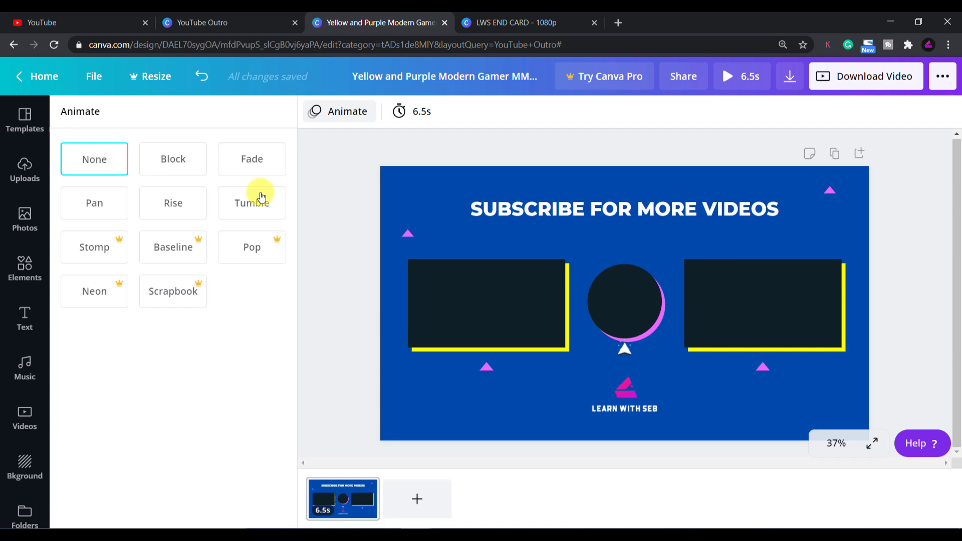
- Recolour the left and right placeholder rectangles and the centre circle white
{"action": "left_click", "coordinate": [468, 271]}
{"action": "left_click", "coordinate": [315, 112]}
{"action": "left_click", "coordinate": [229, 249]}
{"action": "left_click", "coordinate": [655, 279]}
{"action": "left_click", "coordinate": [235, 251]}
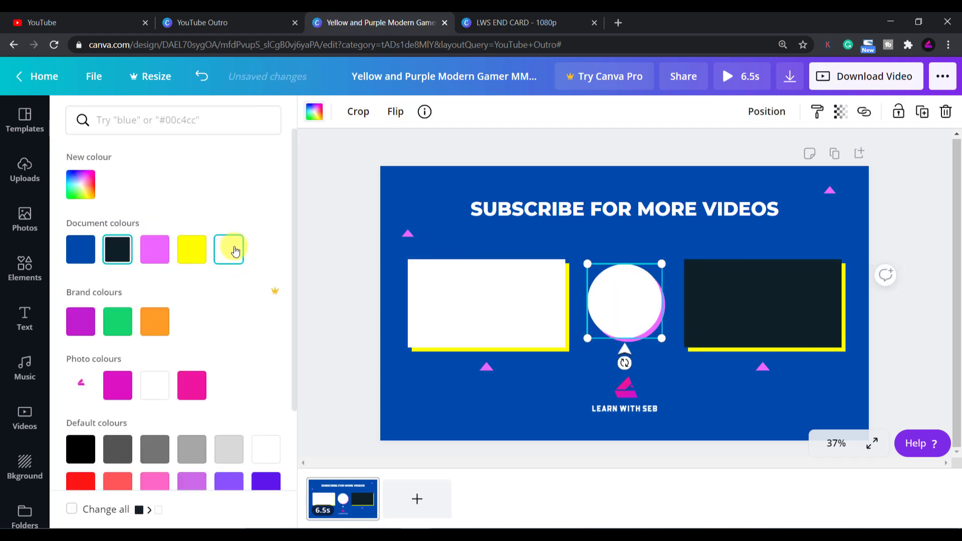
{"action": "left_click", "coordinate": [711, 295]}
{"action": "left_click", "coordinate": [229, 249]}
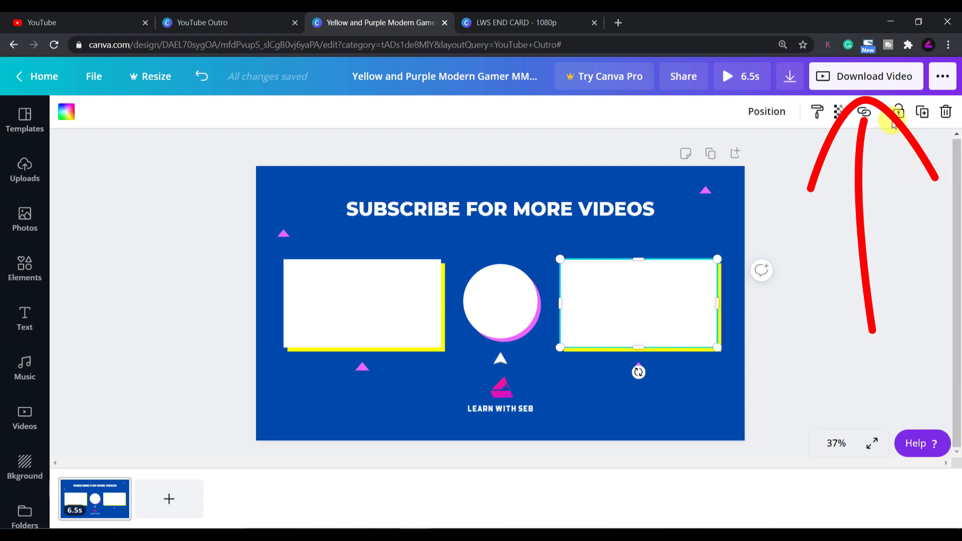
{"action": "left_click", "coordinate": [878, 88]}
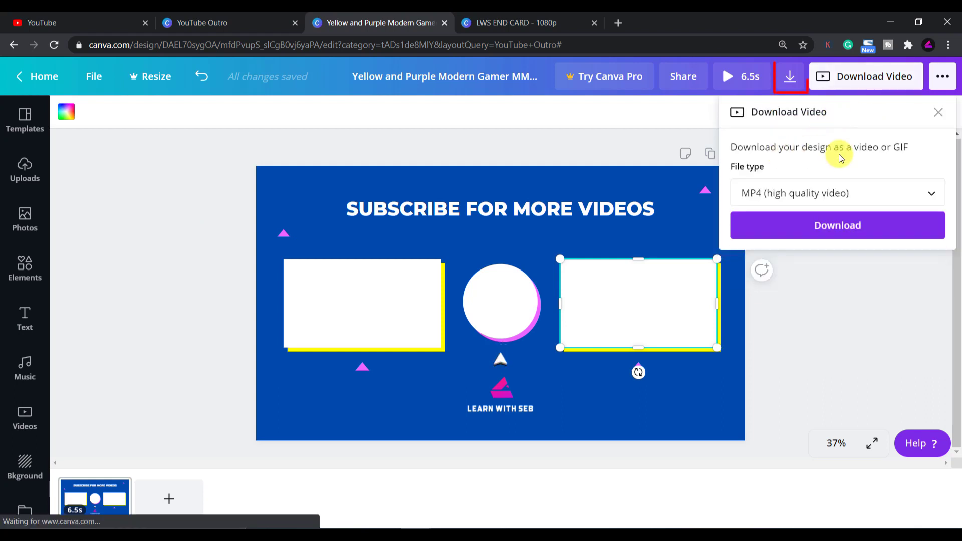
- Download the end screen design with MP4 Video as the file type
{"action": "left_click", "coordinate": [855, 193]}
{"action": "left_click", "coordinate": [852, 194]}
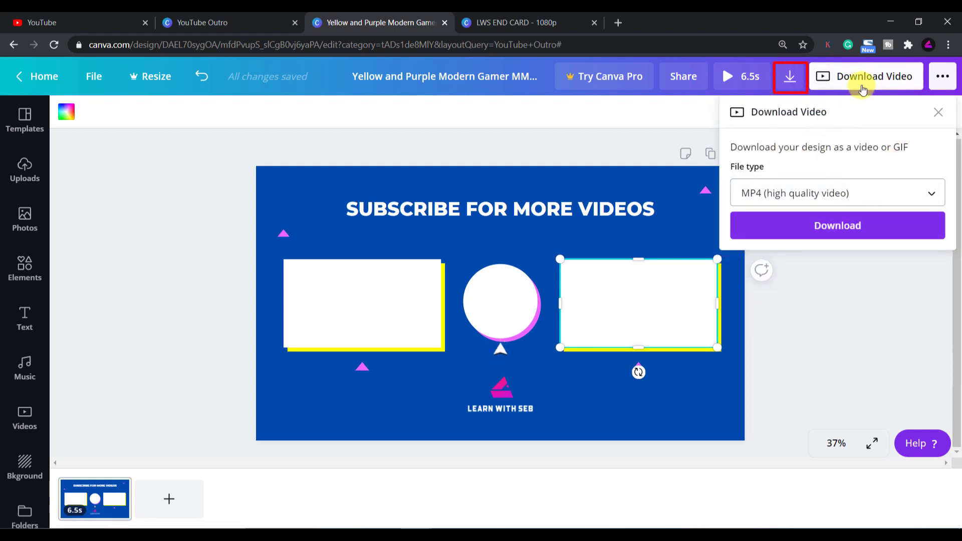
{"action": "left_click", "coordinate": [789, 83]}
{"action": "left_click", "coordinate": [792, 169]}
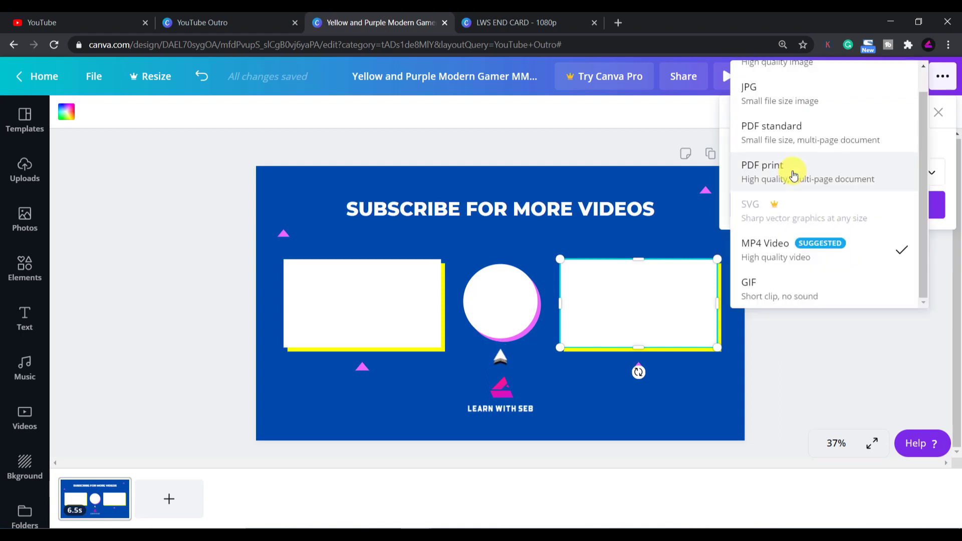
{"action": "scroll", "coordinate": [781, 136], "scroll_direction": "up", "scroll_amount": 2}
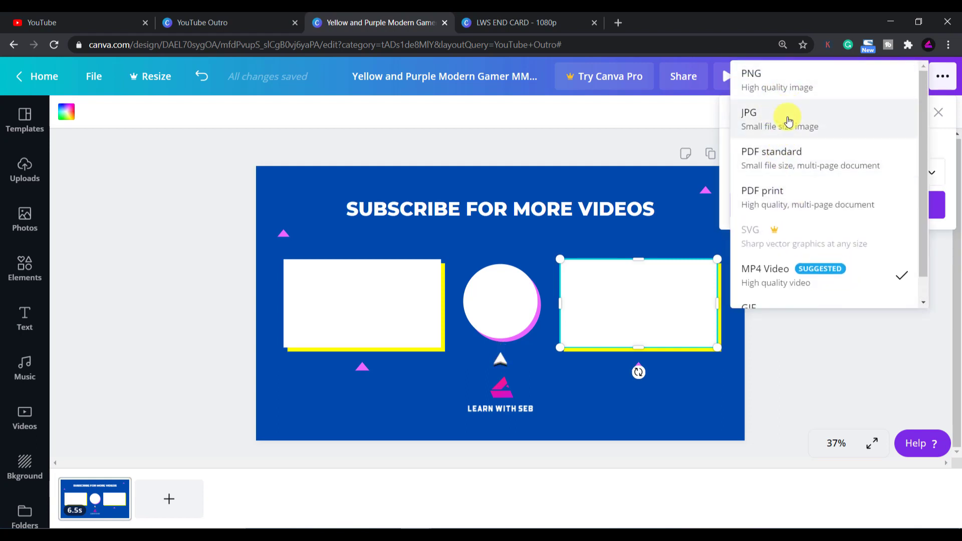
{"action": "left_click", "coordinate": [802, 275]}
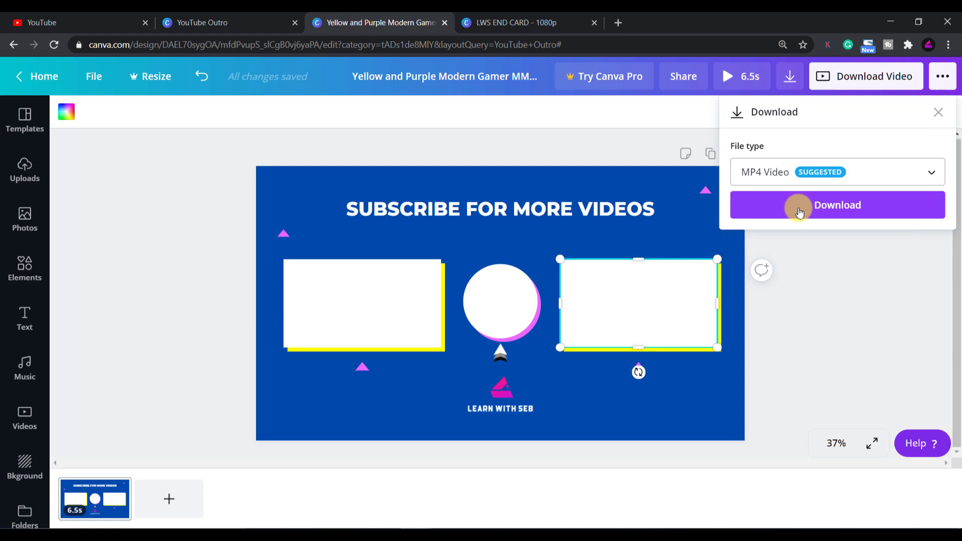
{"action": "left_click", "coordinate": [799, 209]}
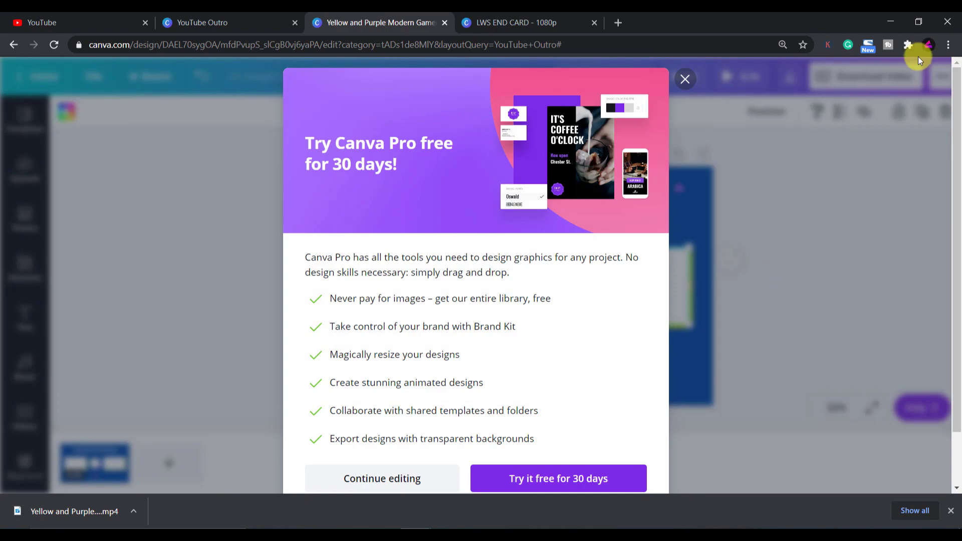
- Place the downloaded end screen MP4 after the last clip on Camtasia's Track 1 and preview it
{"action": "left_click", "coordinate": [920, 27]}
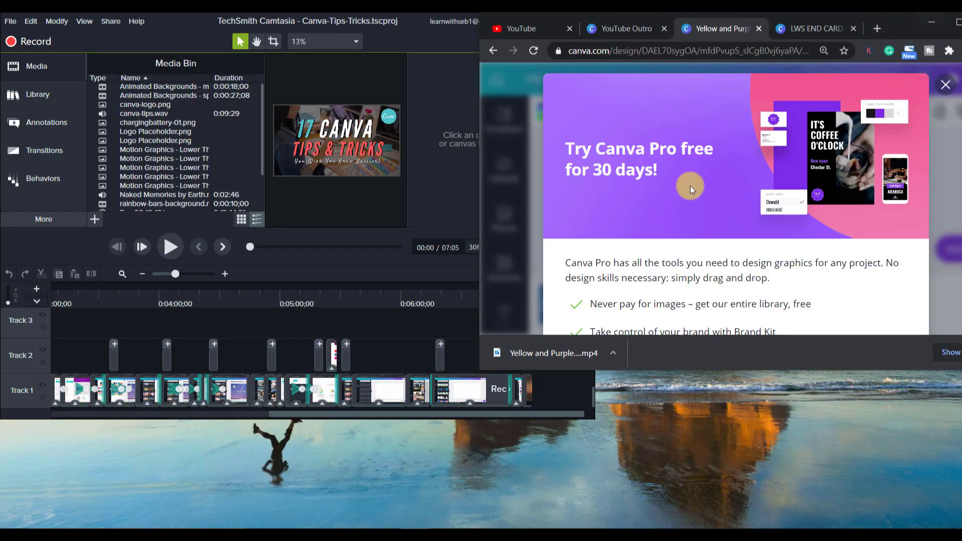
{"action": "left_click_drag", "start_coordinate": [534, 356], "coordinate": [538, 393]}
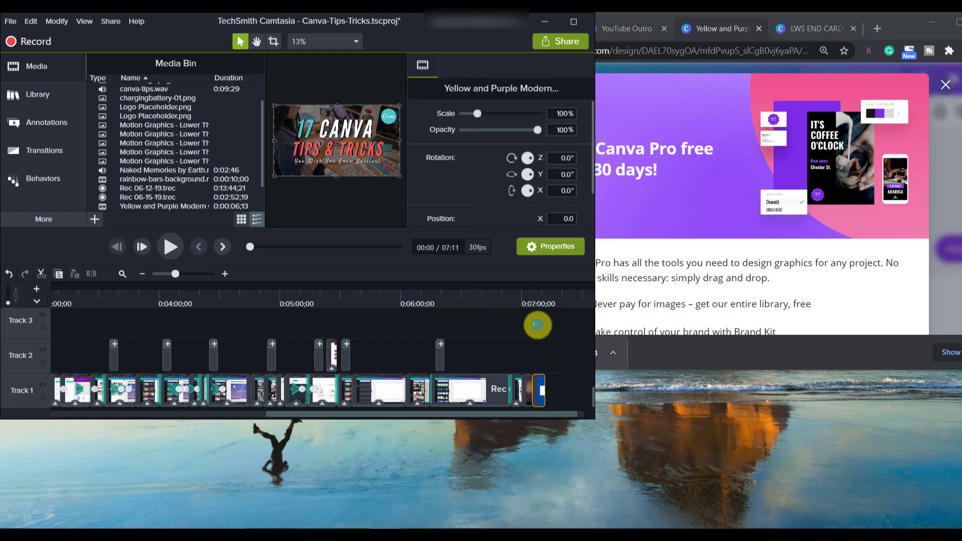
{"action": "left_click", "coordinate": [532, 296]}
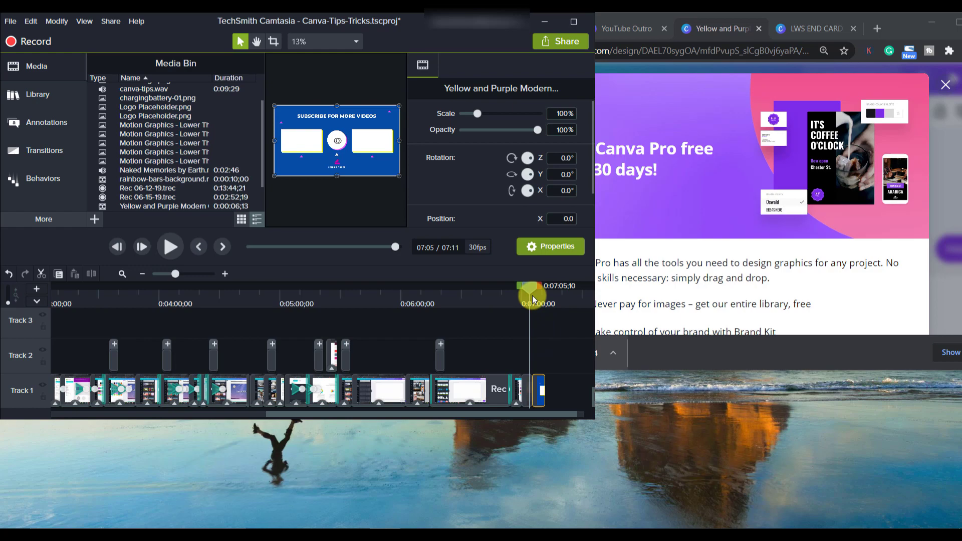
{"action": "key", "text": "super+Up"}
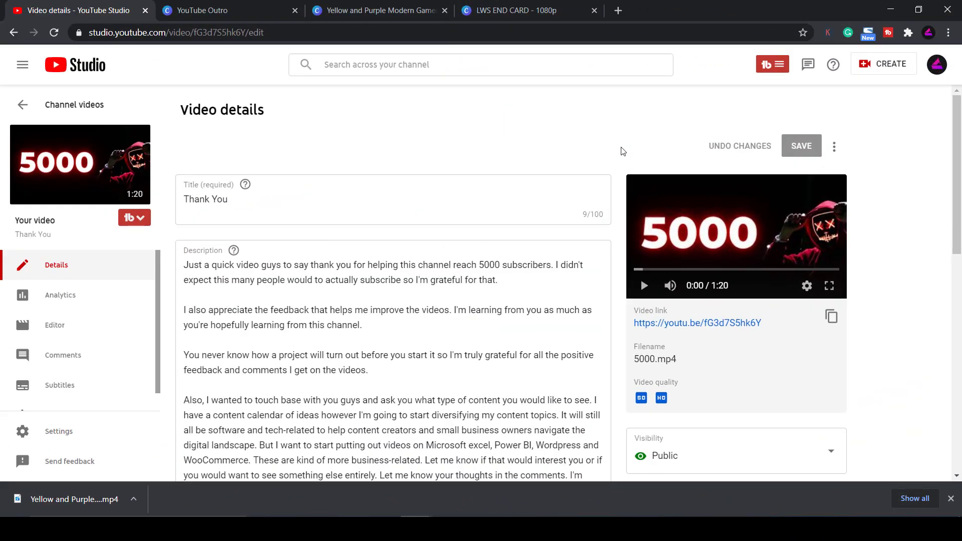
- Open the End screen editor from the Thank You video's details page and browse the layout templates
{"action": "scroll", "coordinate": [647, 240], "scroll_direction": "down", "scroll_amount": 4}
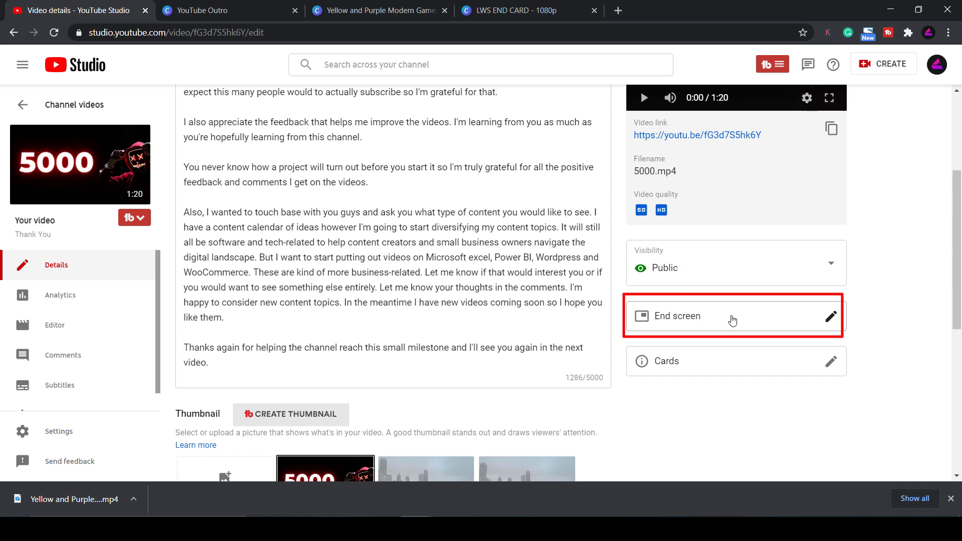
{"action": "left_click", "coordinate": [733, 321]}
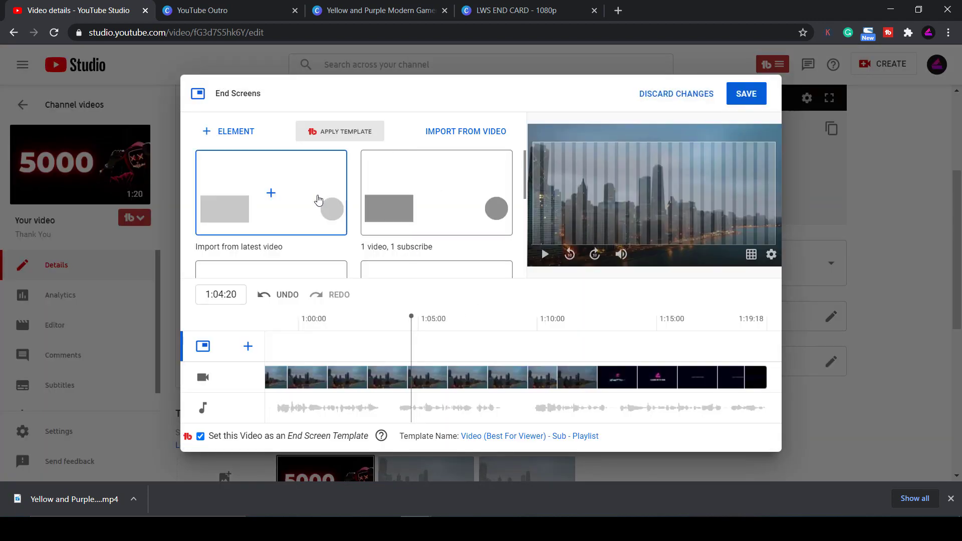
{"action": "scroll", "coordinate": [319, 202], "scroll_direction": "down", "scroll_amount": 2}
{"action": "scroll", "coordinate": [319, 202], "scroll_direction": "down", "scroll_amount": 3}
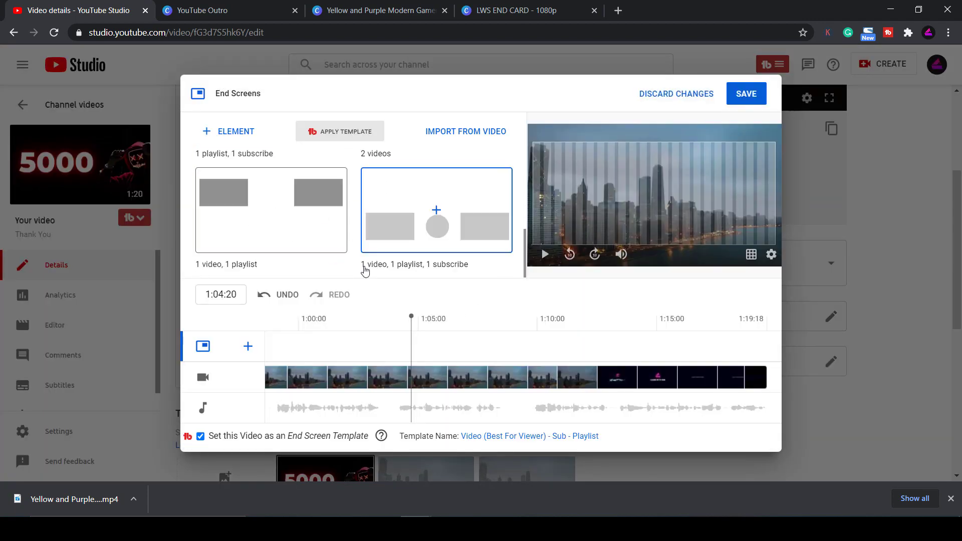
{"action": "scroll", "coordinate": [339, 235], "scroll_direction": "down", "scroll_amount": 2}
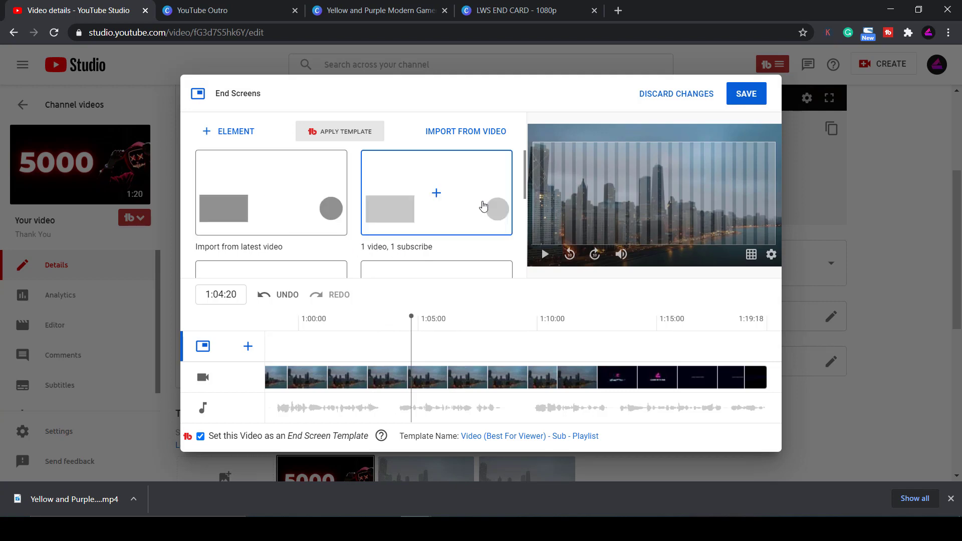
{"action": "scroll", "coordinate": [483, 206], "scroll_direction": "down", "scroll_amount": 3}
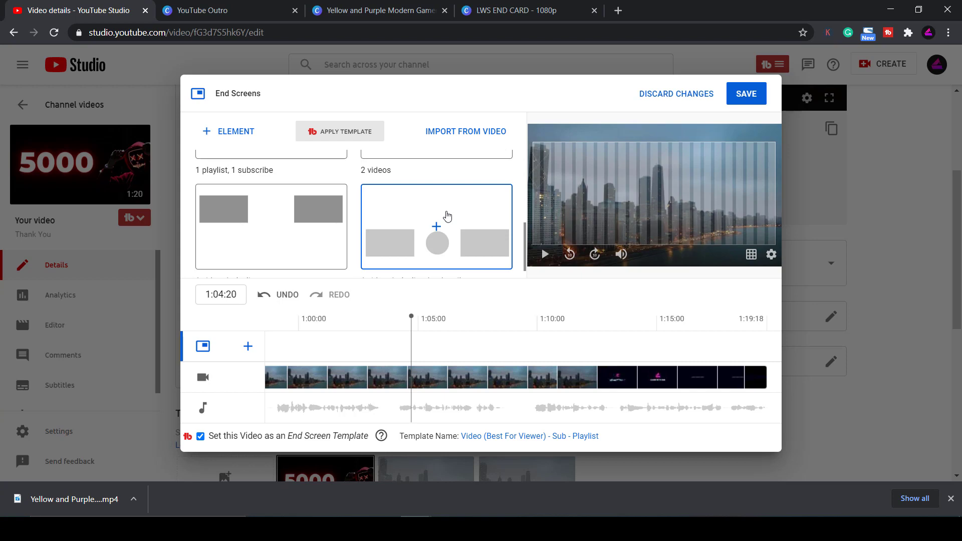
- Apply the 1 video, 1 playlist, 1 subscribe layout, raise its elements, choose YouTube Tips & Tricks, and save
{"action": "left_click", "coordinate": [447, 216]}
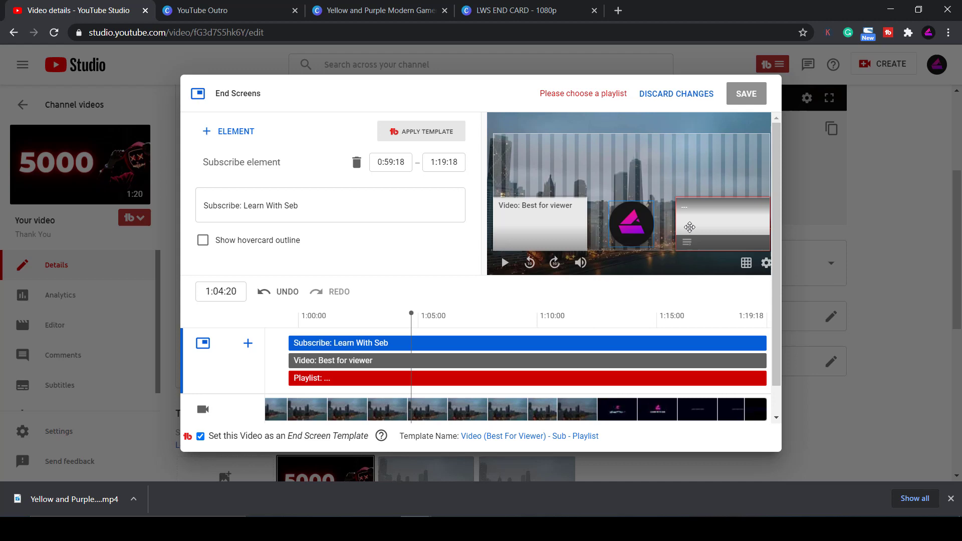
{"action": "left_click_drag", "start_coordinate": [566, 236], "coordinate": [560, 202]}
{"action": "left_click_drag", "start_coordinate": [620, 235], "coordinate": [618, 203]}
{"action": "left_click_drag", "start_coordinate": [740, 226], "coordinate": [741, 194]}
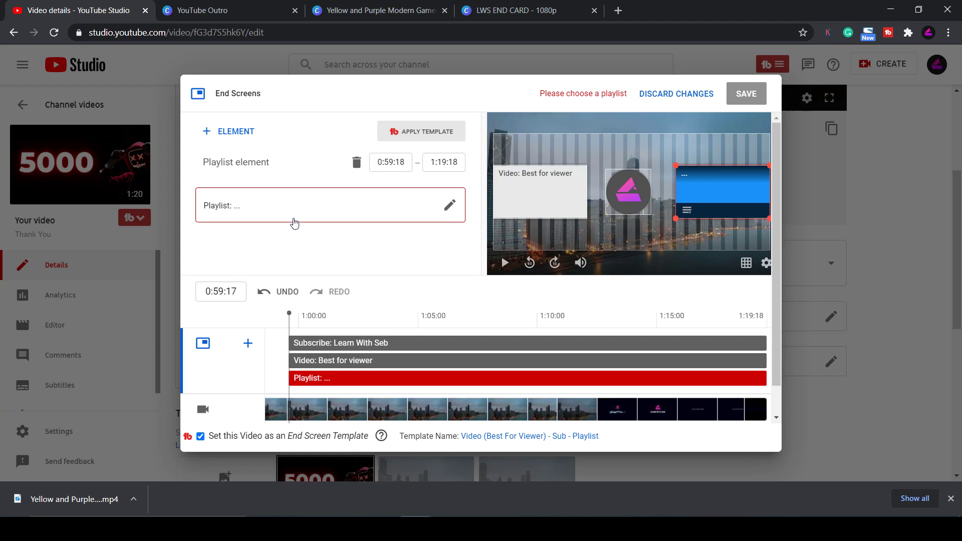
{"action": "left_click", "coordinate": [225, 217]}
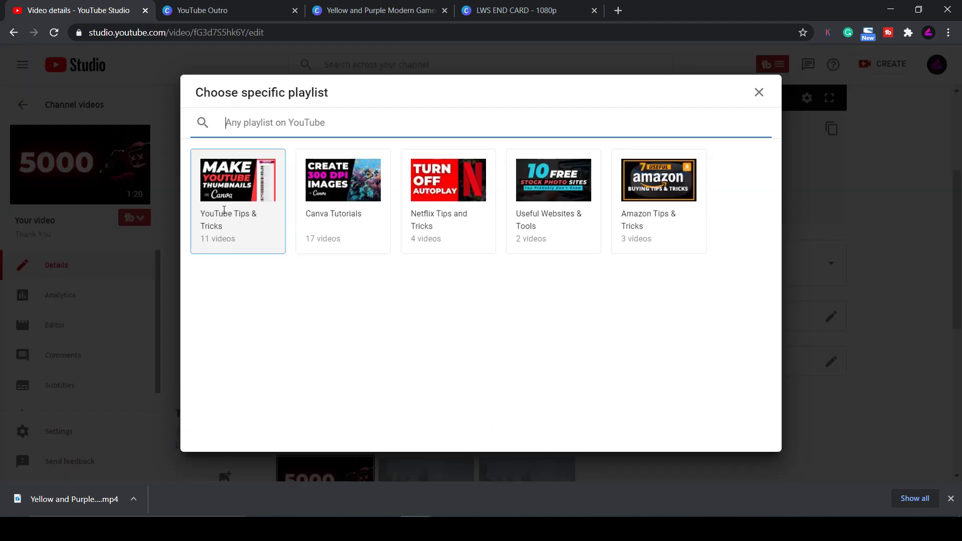
{"action": "left_click", "coordinate": [224, 210]}
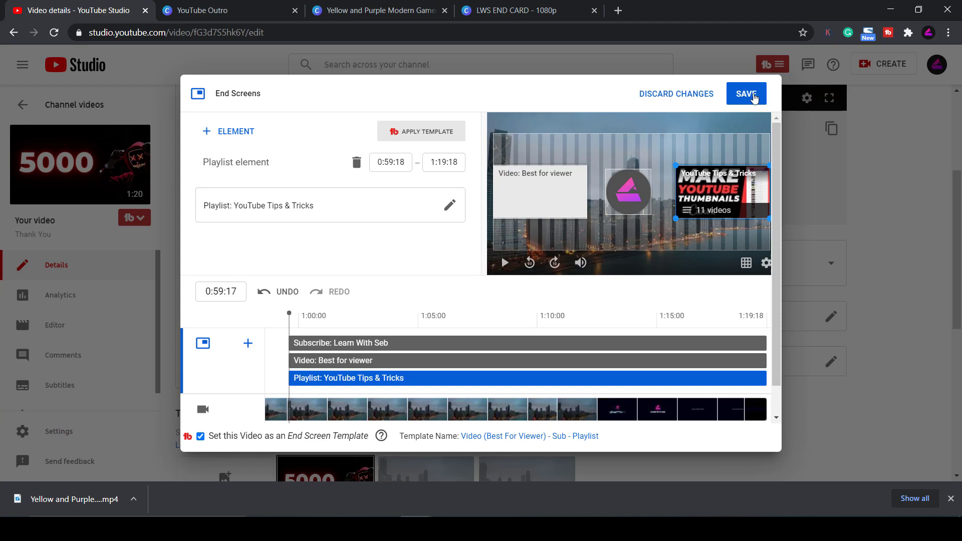
{"action": "left_click", "coordinate": [755, 97]}
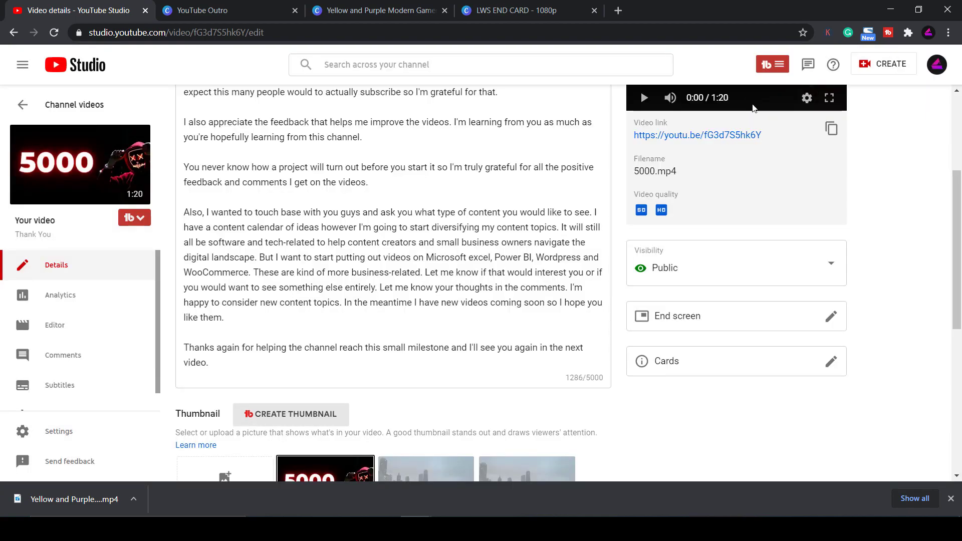
- Save this video's end screen as a reusable template named 'End Screen Template'
{"action": "left_click", "coordinate": [684, 320]}
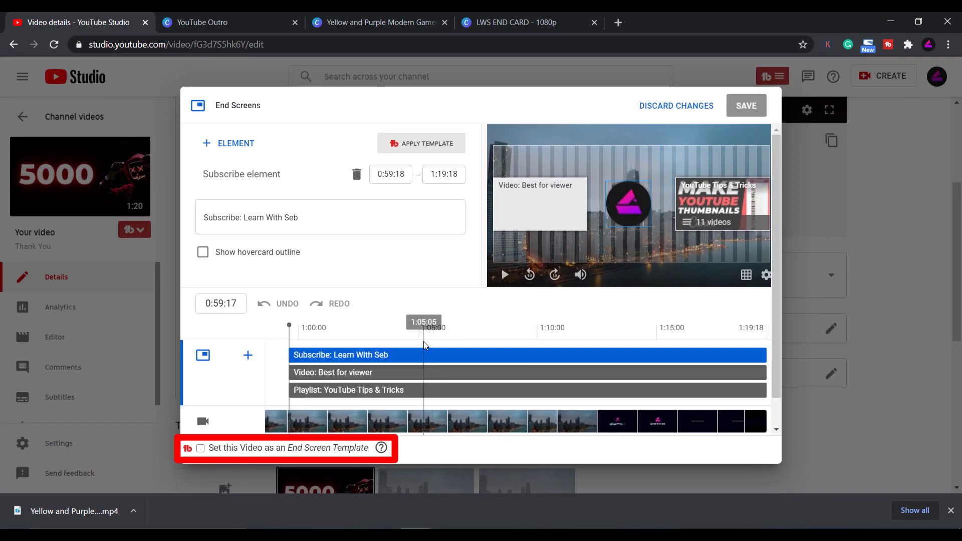
{"action": "left_click", "coordinate": [201, 449]}
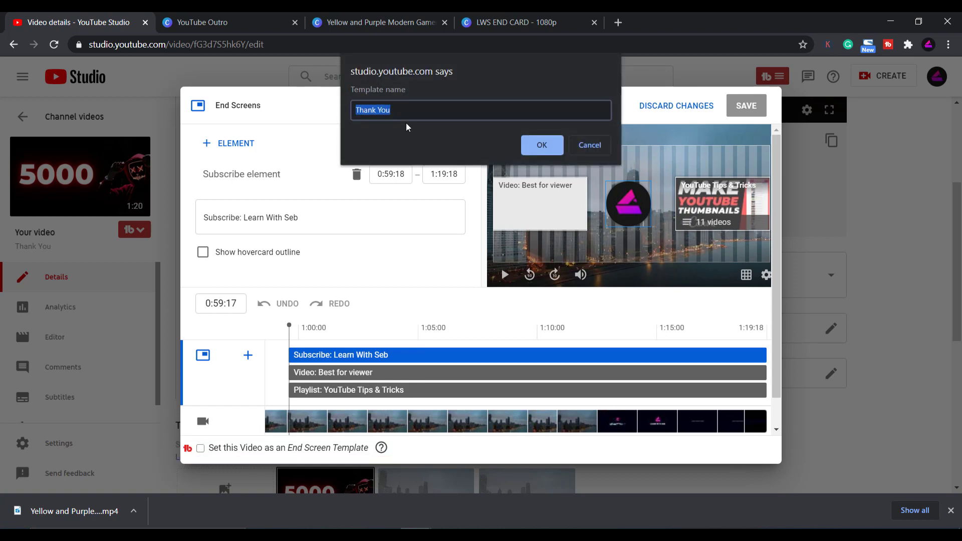
{"action": "type", "text": "End Screen Template"}
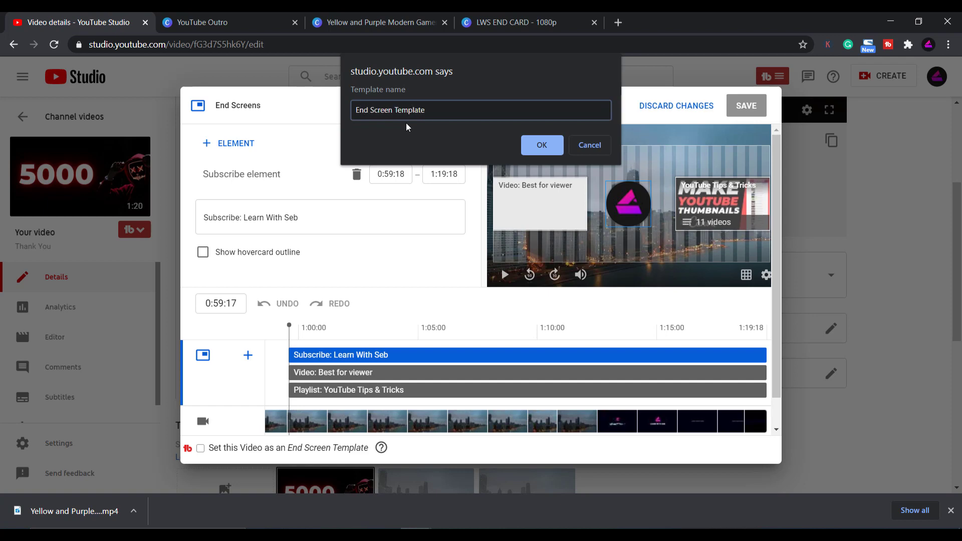
{"action": "left_click", "coordinate": [541, 144]}
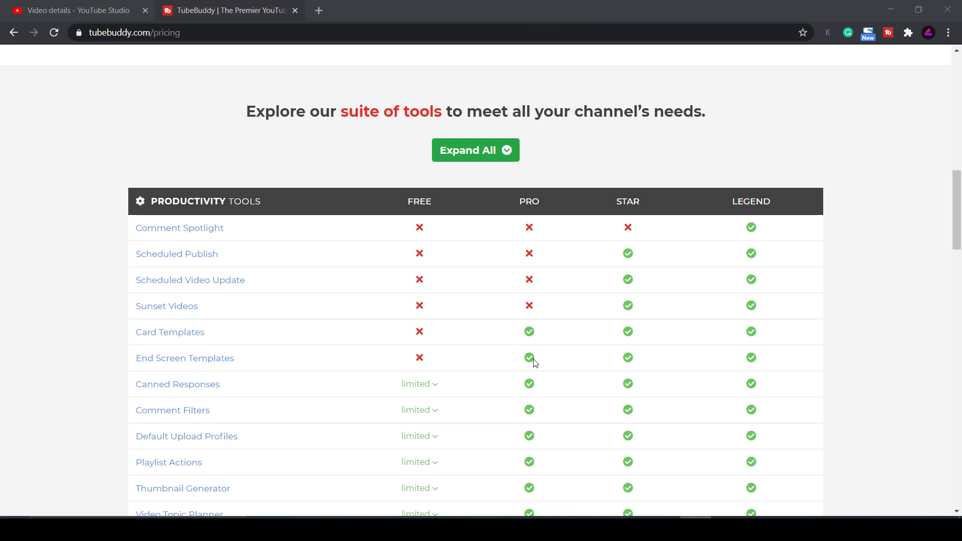
- Scroll through TubeBuddy's pricing page and back up to the Pro $9, Star $19, Legend $49 plans
{"action": "middle_click", "coordinate": [847, 303]}
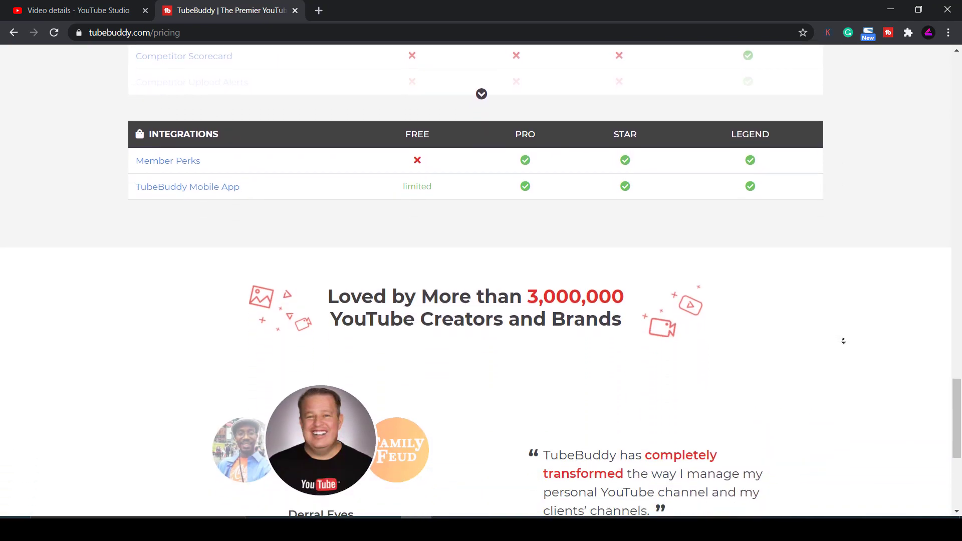
{"action": "left_click", "coordinate": [958, 415]}
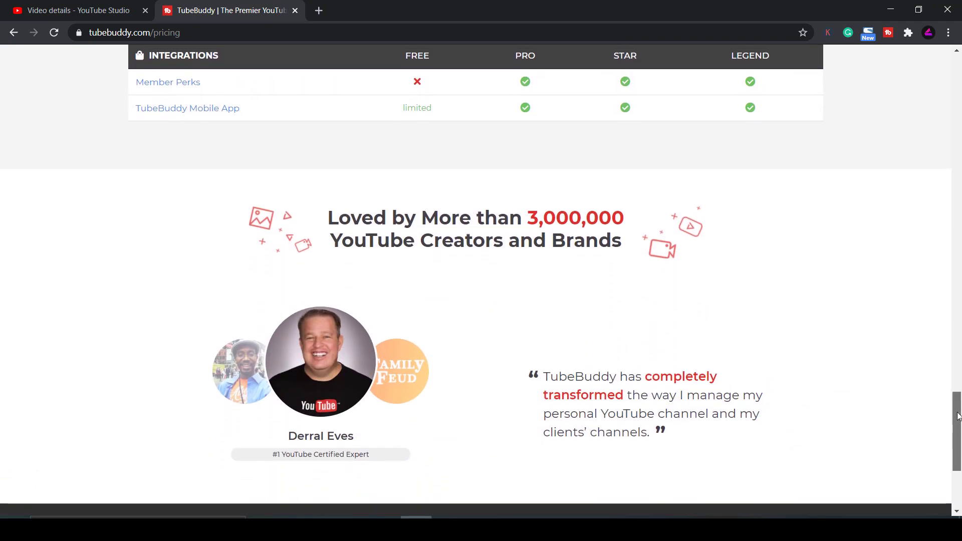
{"action": "left_click_drag", "start_coordinate": [958, 415], "coordinate": [959, 130]}
{"action": "scroll", "coordinate": [315, 272], "scroll_direction": "up", "scroll_amount": 4}
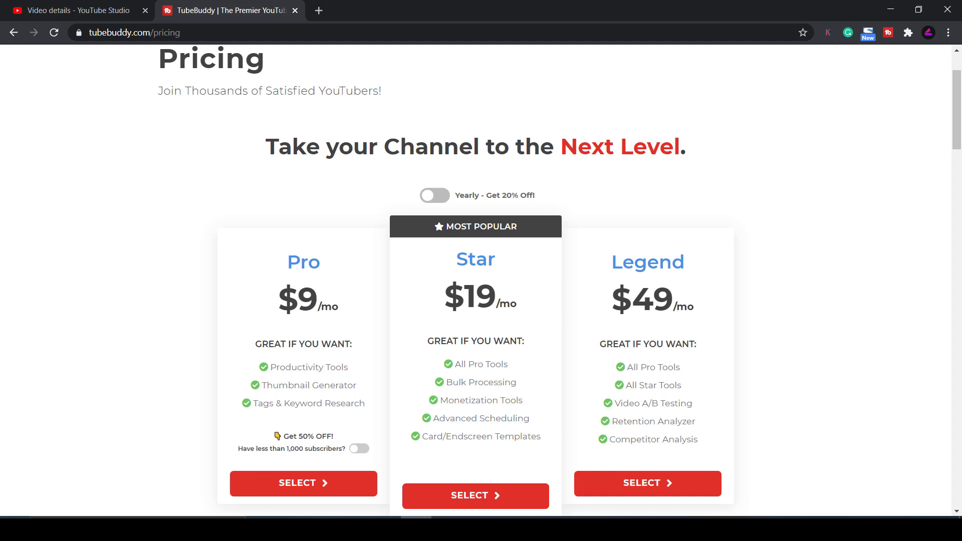
- Scroll down to the 'Explore our suite of tools' comparison table of plan features
{"action": "scroll", "coordinate": [917, 229], "scroll_direction": "down", "scroll_amount": 10}
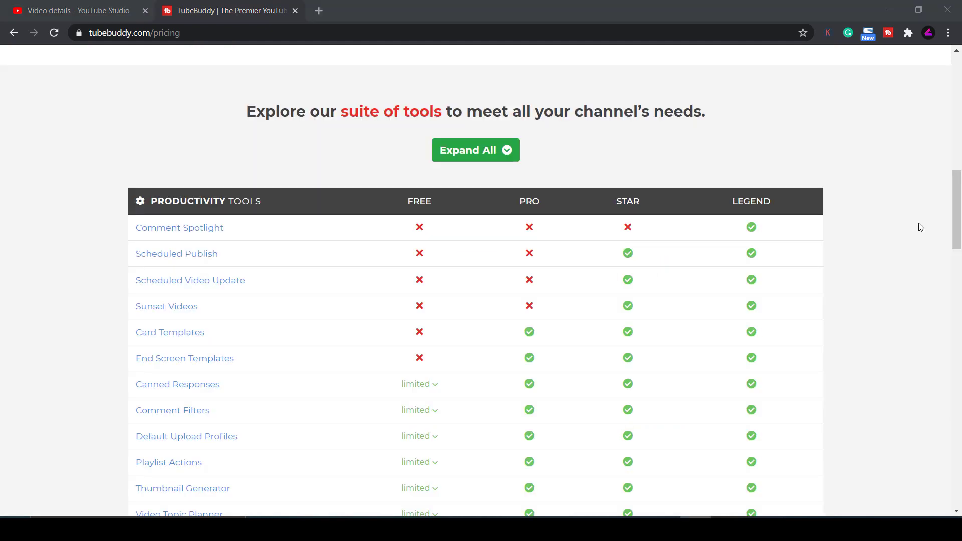